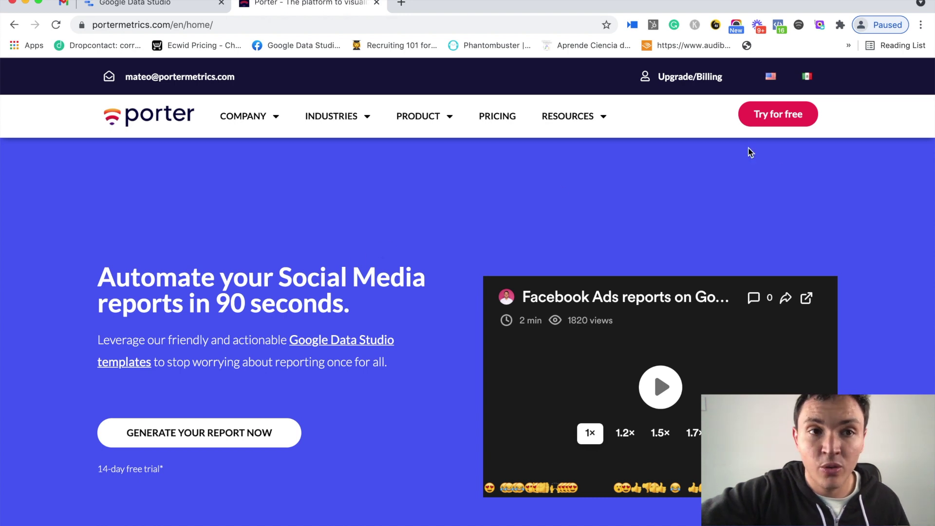
# Create a new blank Untitled Report in Data Studio and search its data connector list.
pyautogui.click(151, 10)
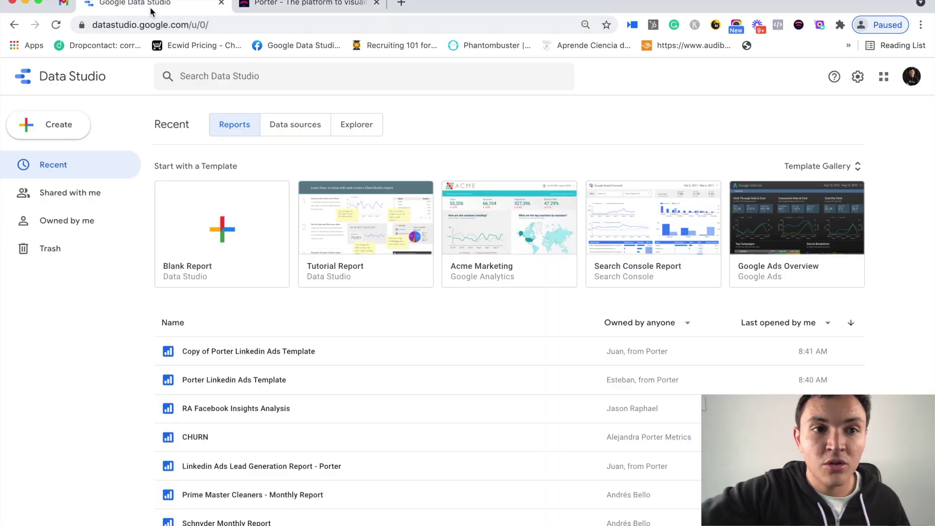
pyautogui.click(57, 128)
pyautogui.click(69, 163)
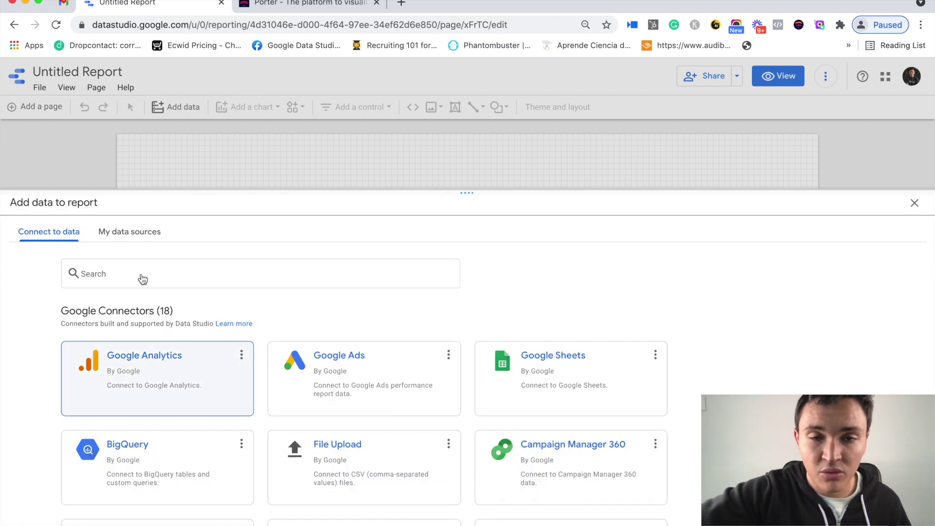
pyautogui.click(140, 272)
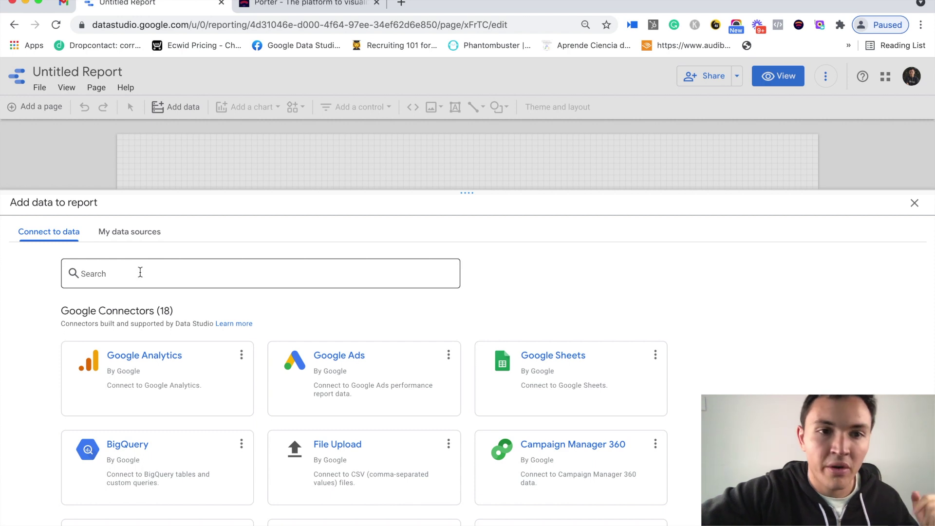
# Start the Porter Metrics free trial and browse the connector cards to reach LinkedIn Ads.
pyautogui.click(277, 2)
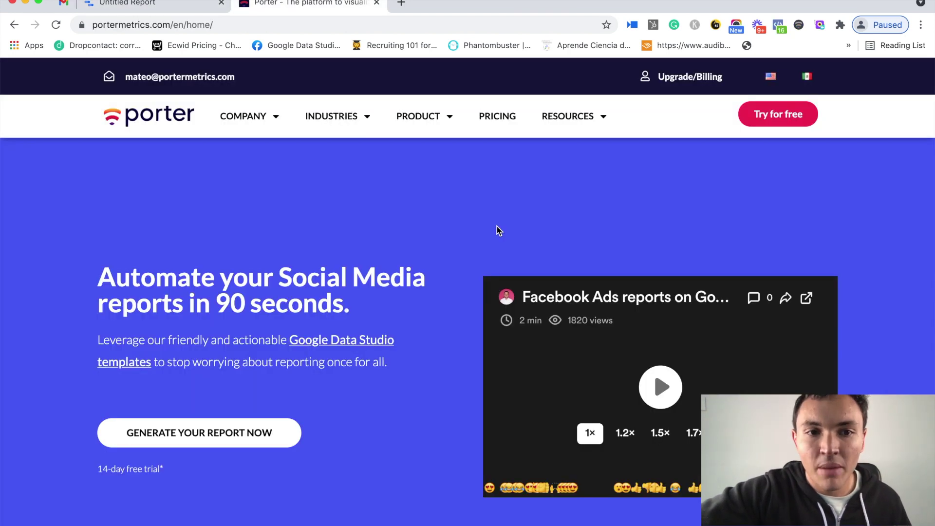
pyautogui.click(787, 120)
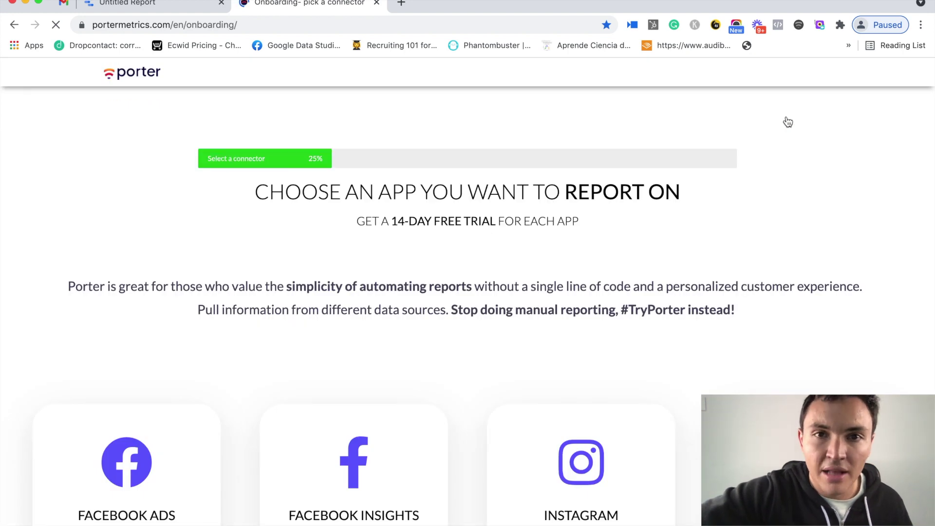
pyautogui.scroll(-3, 588, 235)
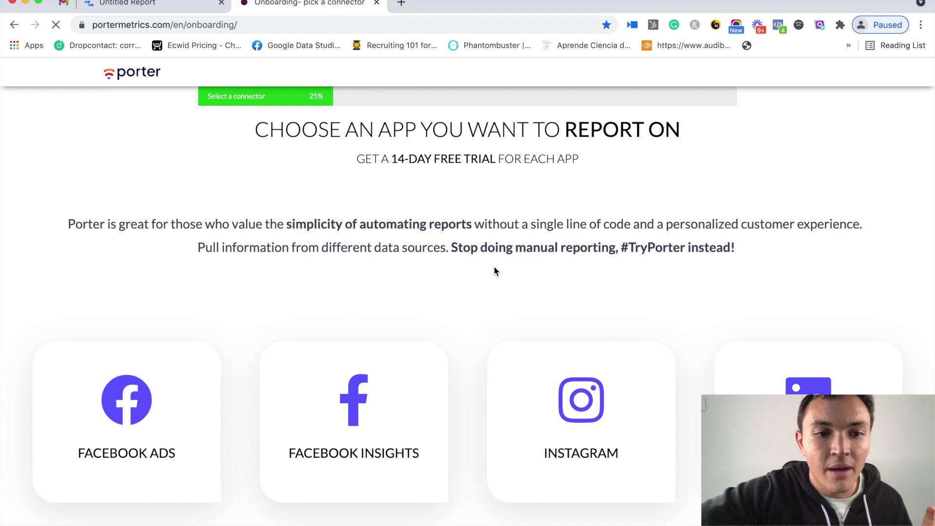
pyautogui.scroll(-1, 463, 263)
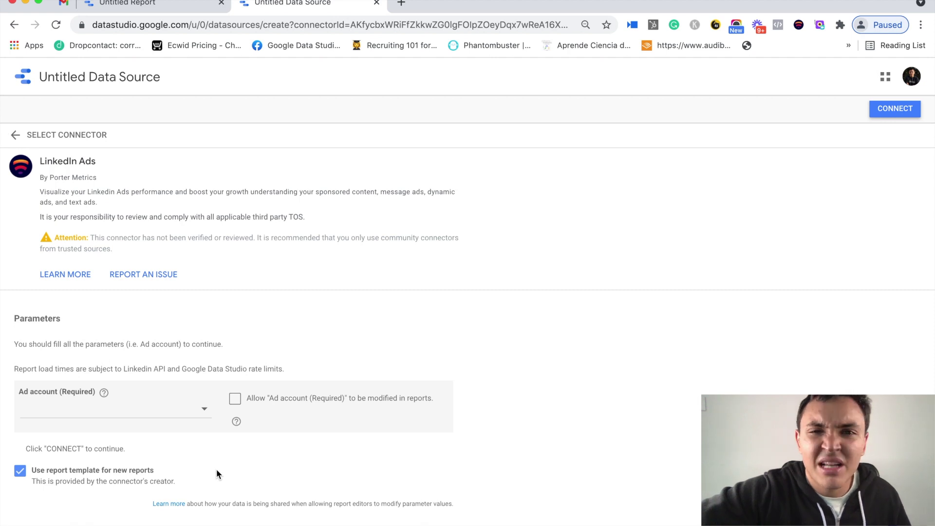
# Browse the ad account list, briefly ticking then unticking Zopp Digital_1 and Webde Family_1.
pyautogui.click(173, 417)
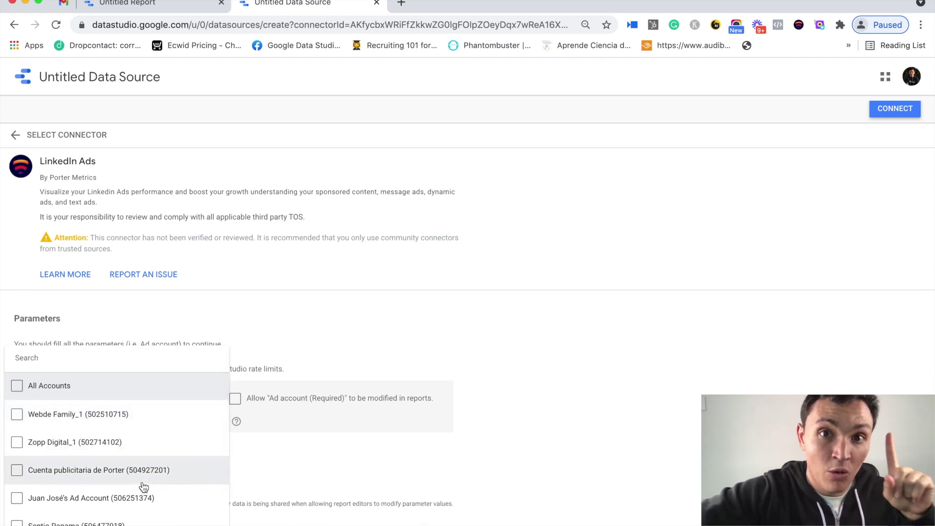
pyautogui.scroll(-1, 143, 487)
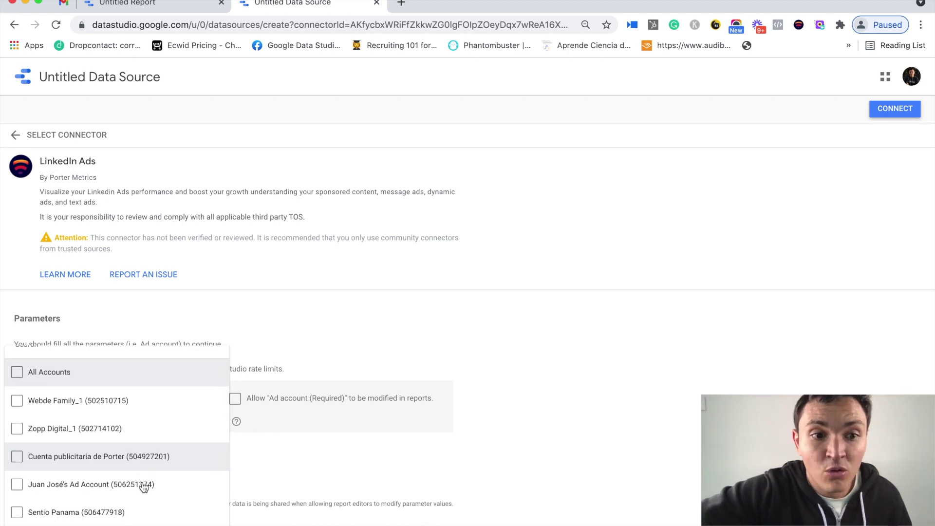
pyautogui.scroll(-1, 143, 487)
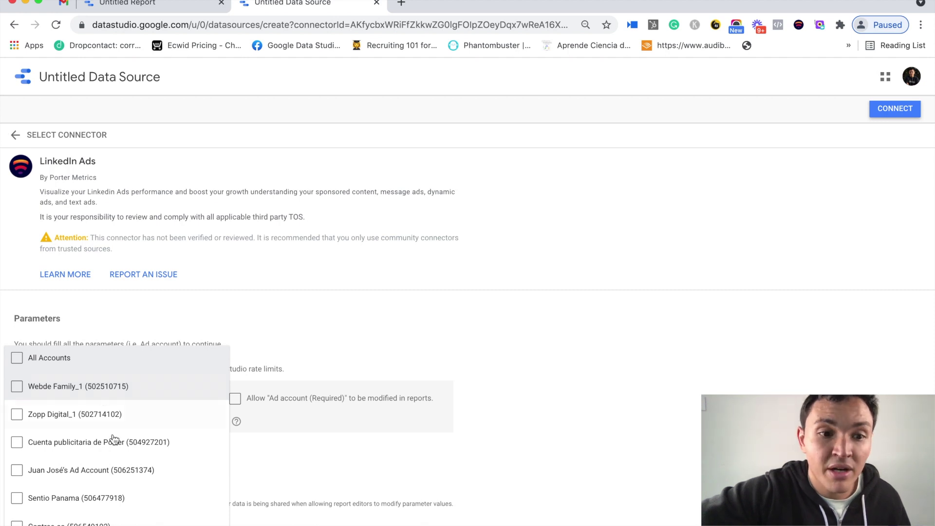
pyautogui.scroll(-3, 115, 443)
pyautogui.scroll(5, 116, 446)
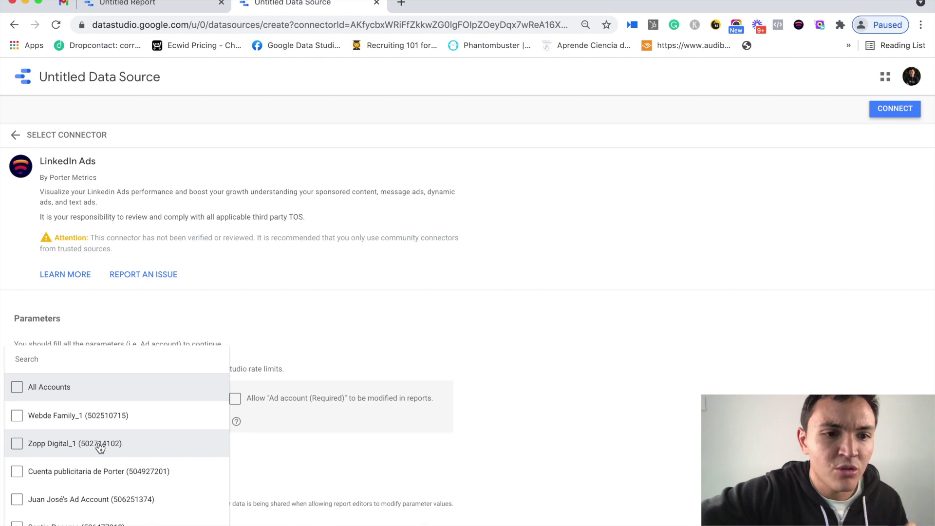
pyautogui.scroll(-3, 49, 448)
pyautogui.click(16, 367)
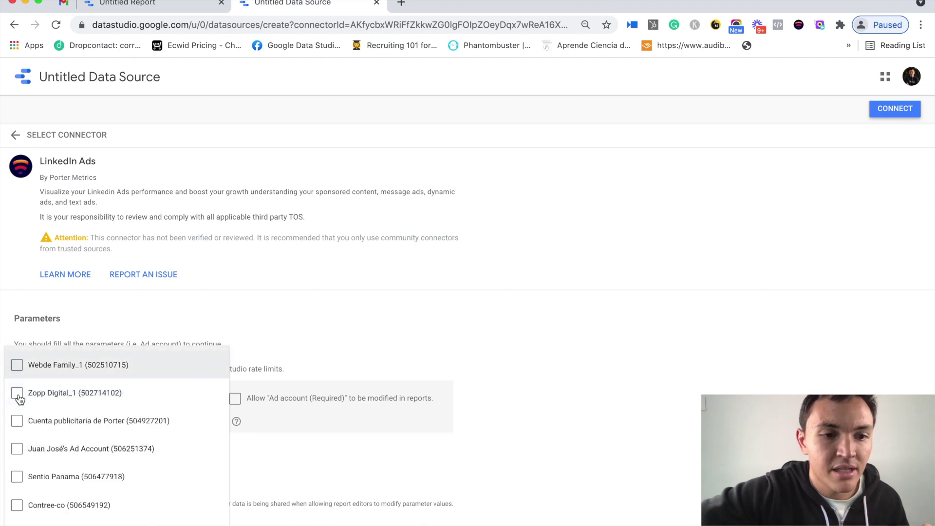
pyautogui.click(17, 392)
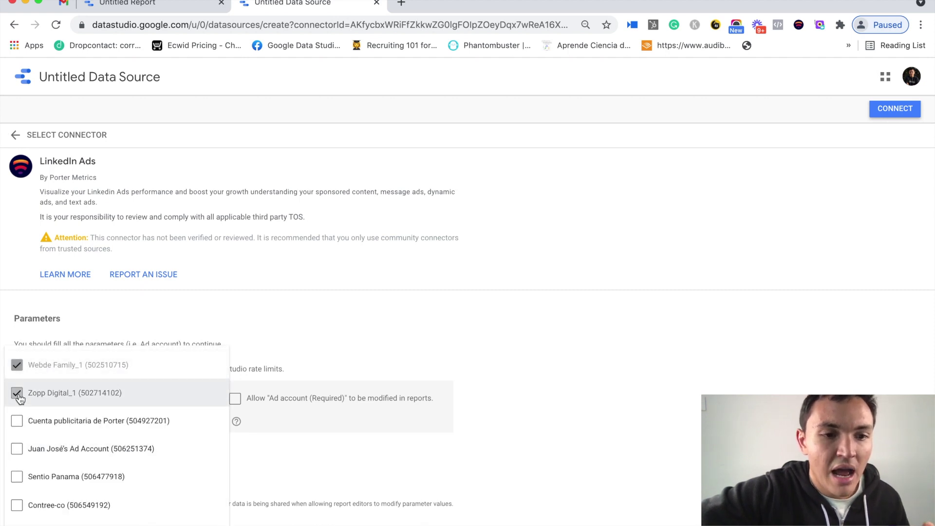
pyautogui.click(17, 365)
pyautogui.click(17, 391)
# Select the Contree-co ad account and connect the LinkedIn Ads data source.
pyautogui.scroll(-1, 67, 453)
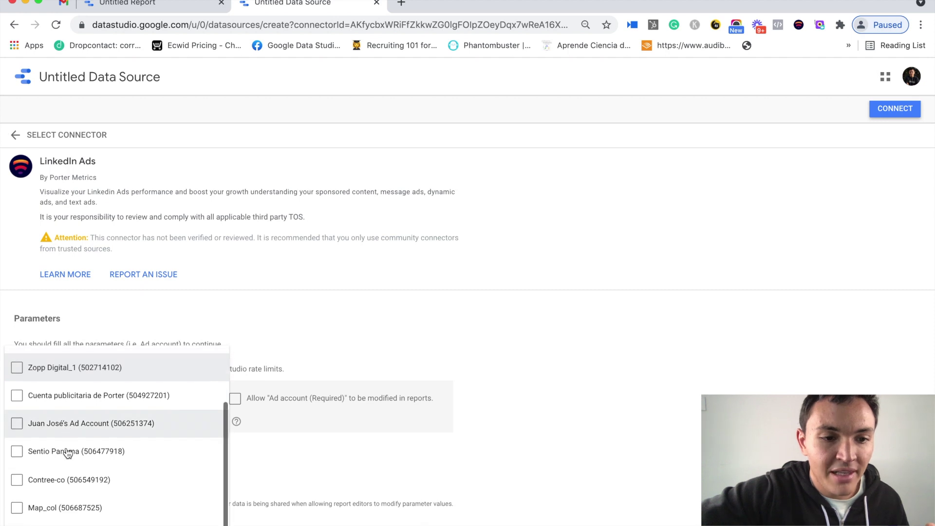
pyautogui.click(16, 479)
pyautogui.click(403, 333)
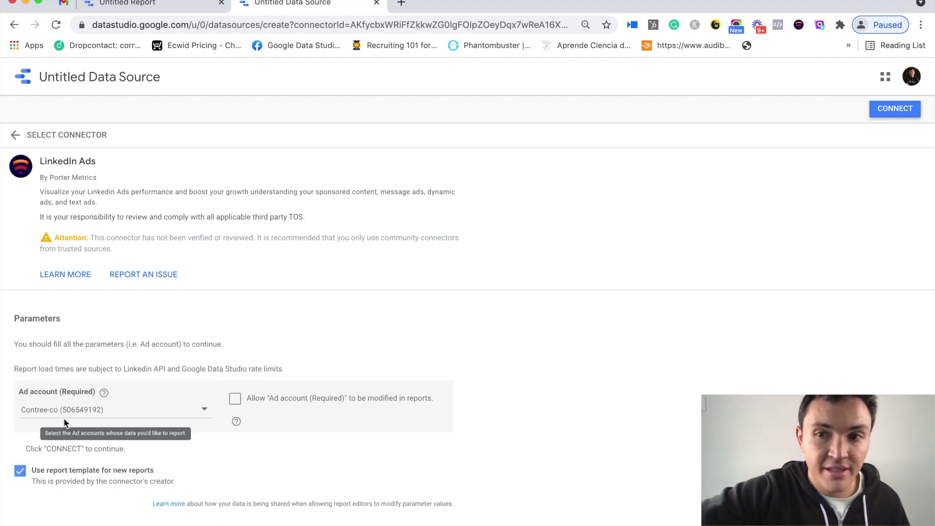
pyautogui.click(887, 115)
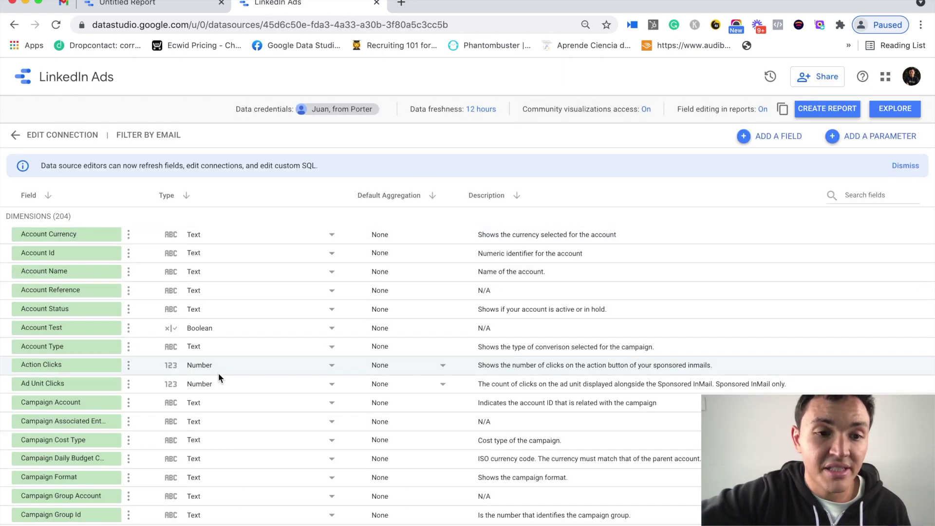
# Create a report from the LinkedIn Ads fields, yielding the template copy with Spent 938 and 94,156 impressions.
pyautogui.scroll(-3, 218, 372)
pyautogui.scroll(-4, 126, 312)
pyautogui.scroll(7, 126, 312)
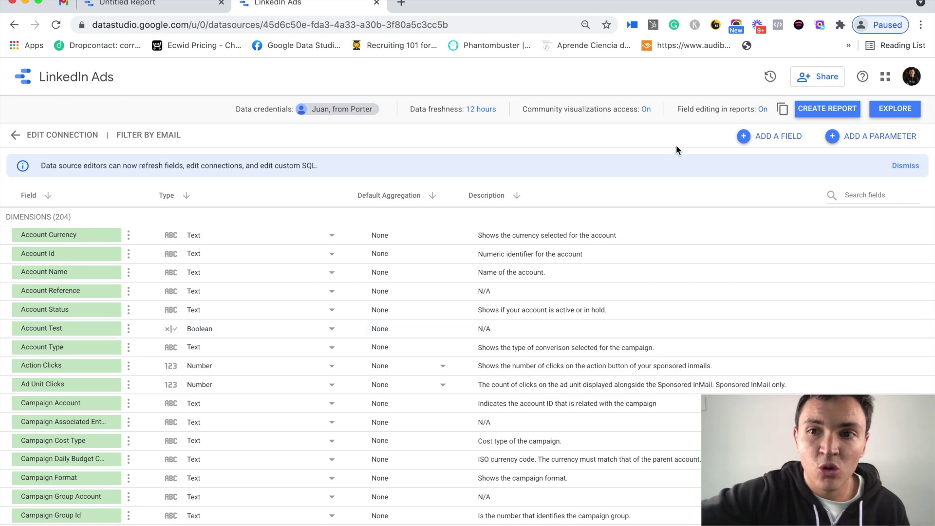
pyautogui.click(827, 109)
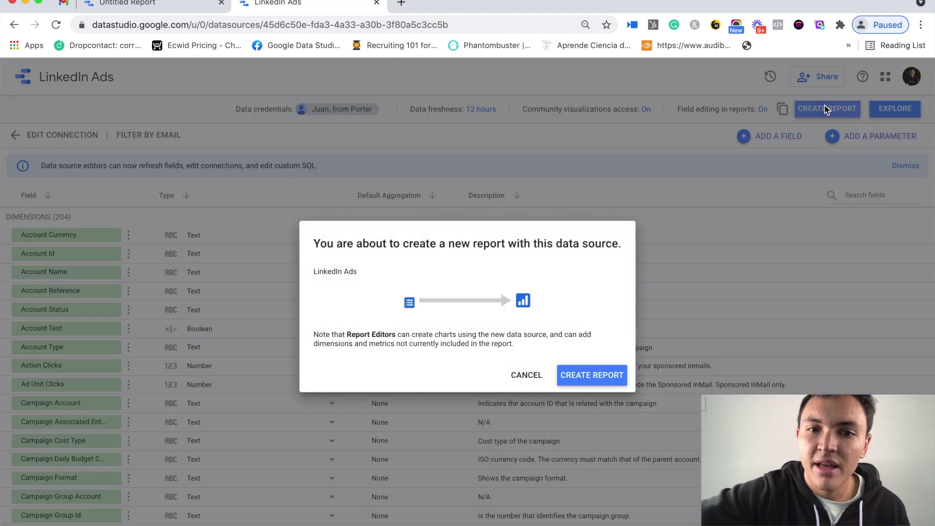
pyautogui.click(601, 376)
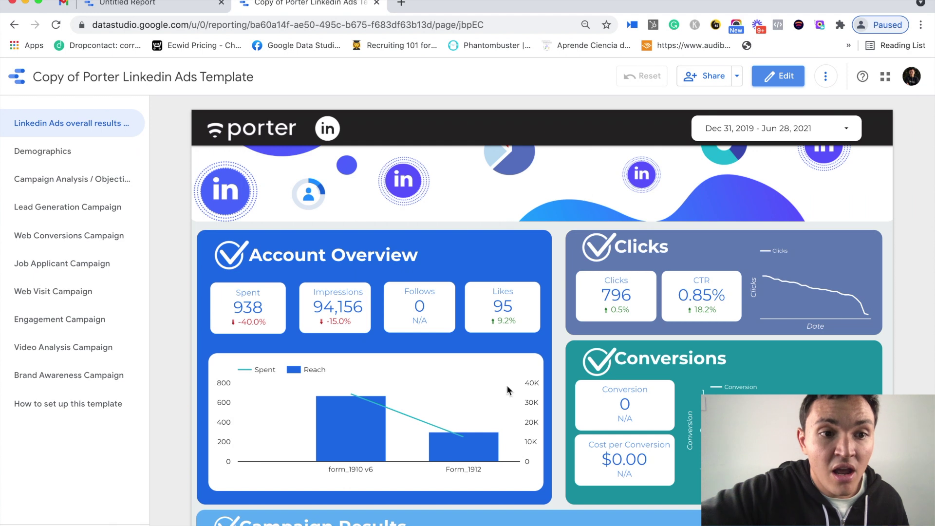
# Switch to the Demographics page showing the Job Title charts led by Coordinator.
pyautogui.scroll(-5, 500, 395)
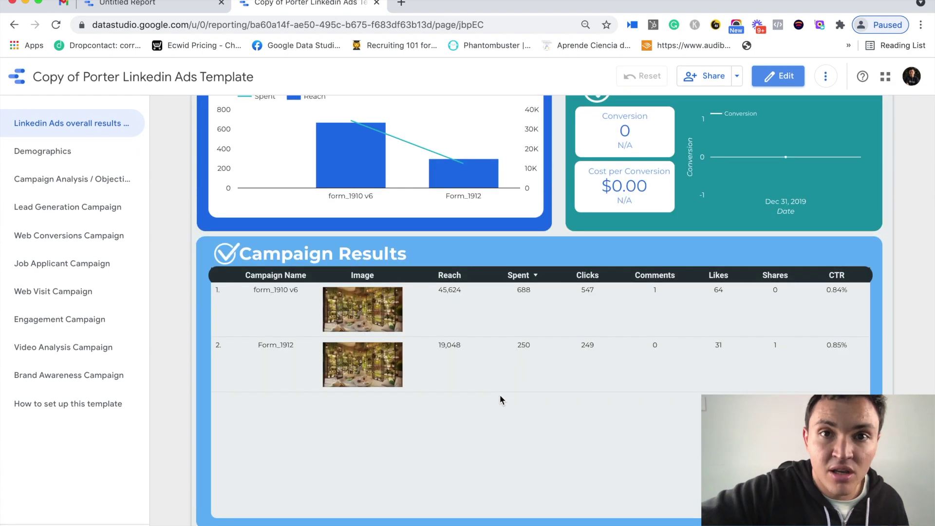
pyautogui.scroll(5, 500, 397)
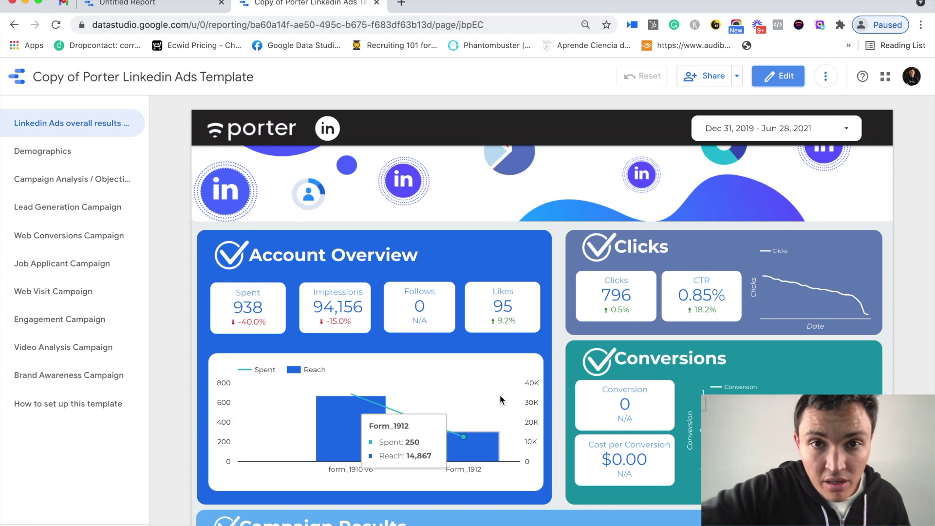
pyautogui.click(65, 155)
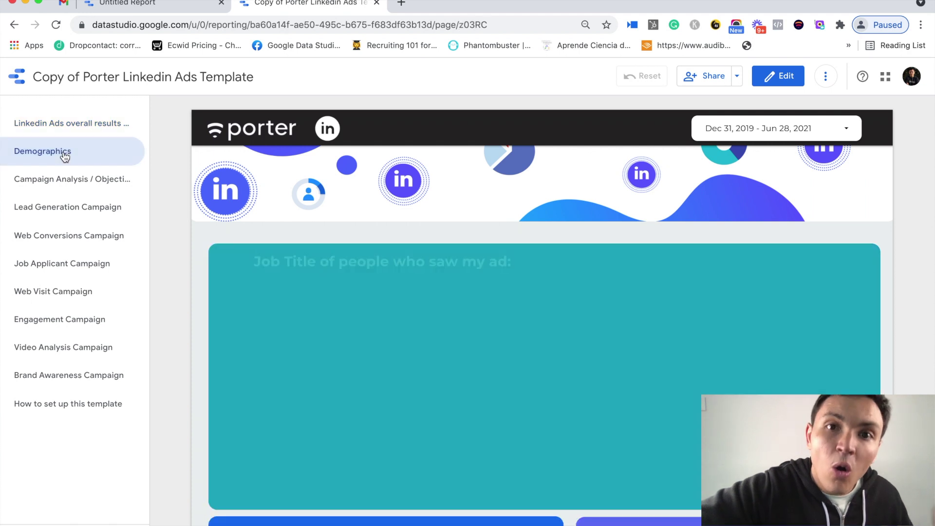
pyautogui.scroll(-2, 217, 296)
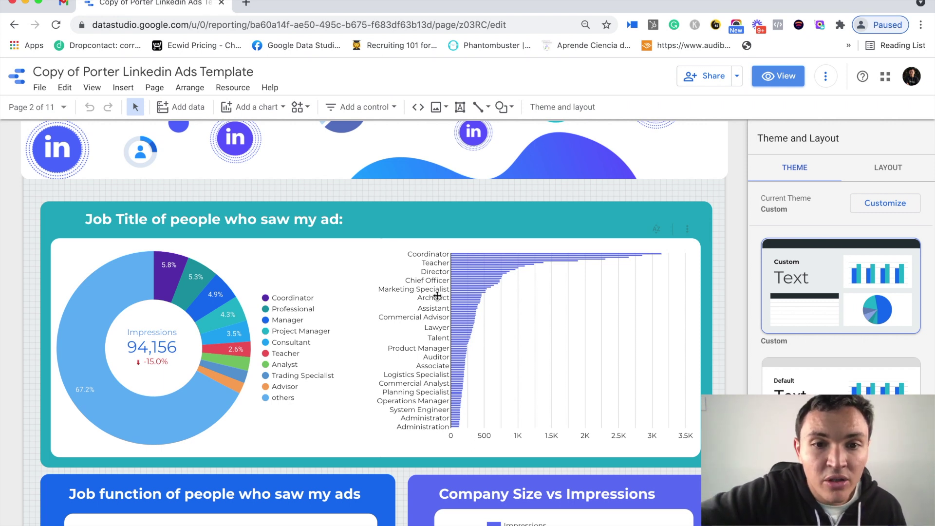
# Select the Job Title pie chart to view its LinkedIn Ads source, Job Title dimension and Impressions metric.
pyautogui.scroll(-5, 365, 355)
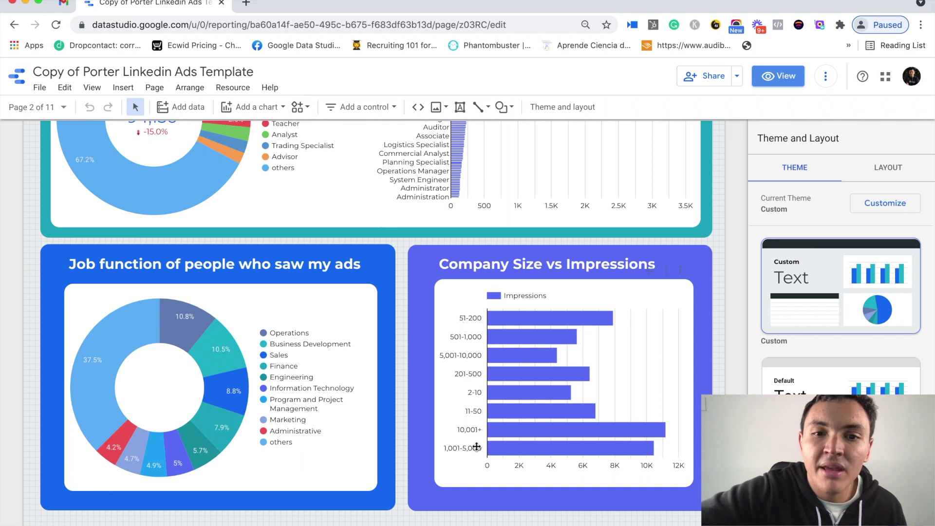
pyautogui.scroll(1, 477, 444)
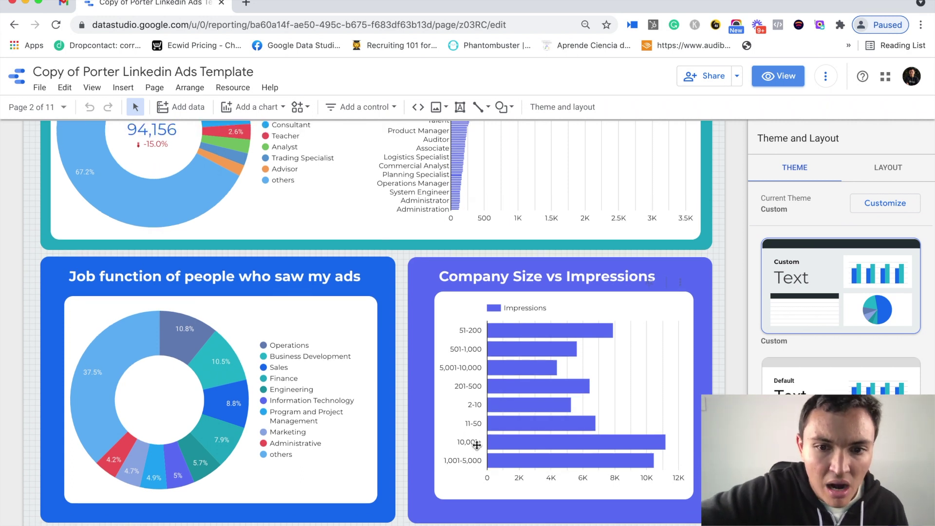
pyautogui.scroll(5, 477, 444)
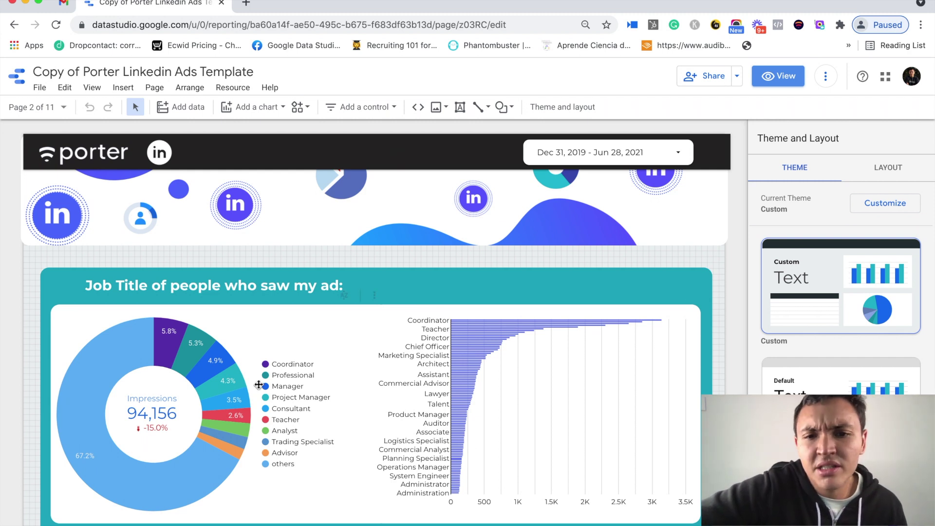
pyautogui.click(258, 385)
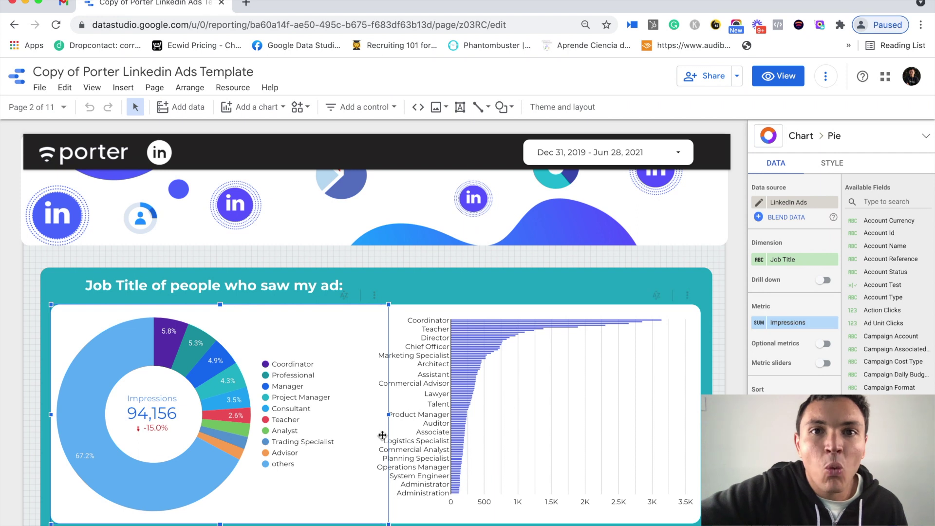
pyautogui.scroll(-3, 383, 435)
pyautogui.scroll(3, 382, 435)
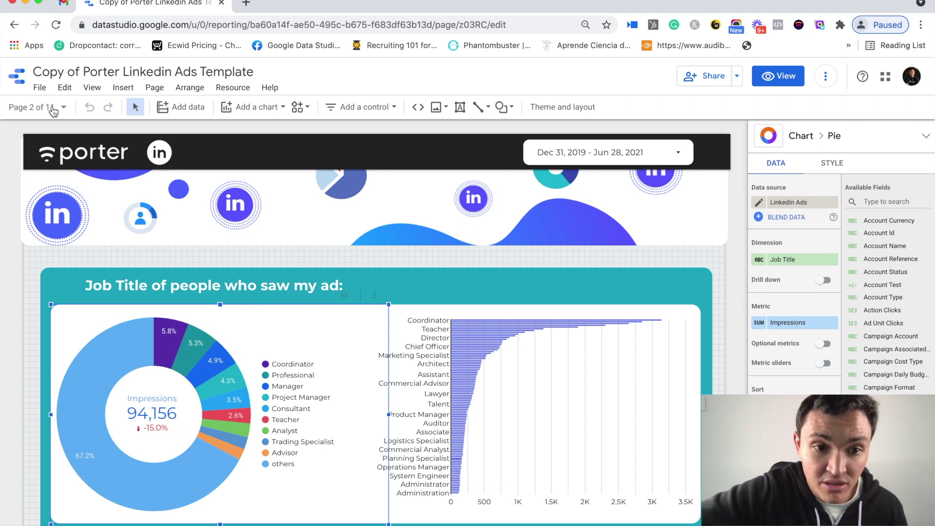
# Go to page '3. Campaign Analysis / Objectives' with the All my campaigns table.
pyautogui.click(46, 109)
pyautogui.scroll(-1, 106, 231)
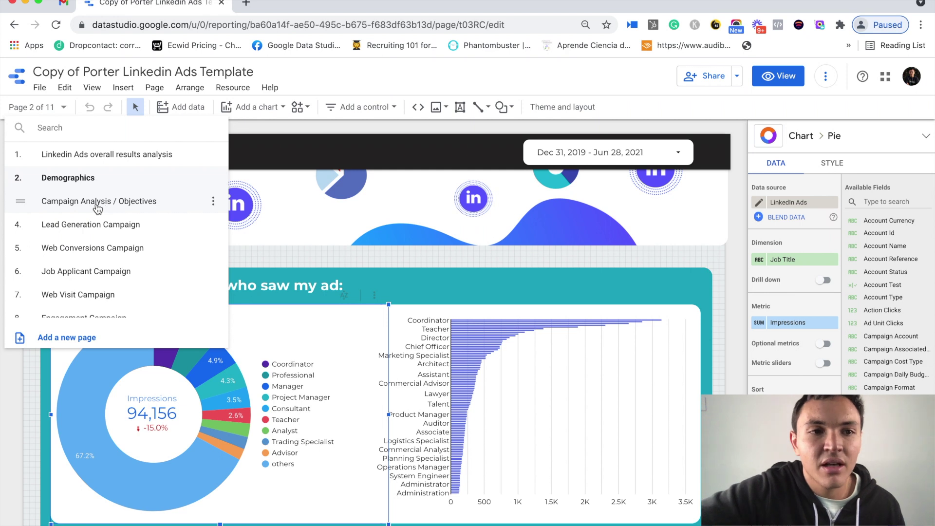
pyautogui.click(97, 207)
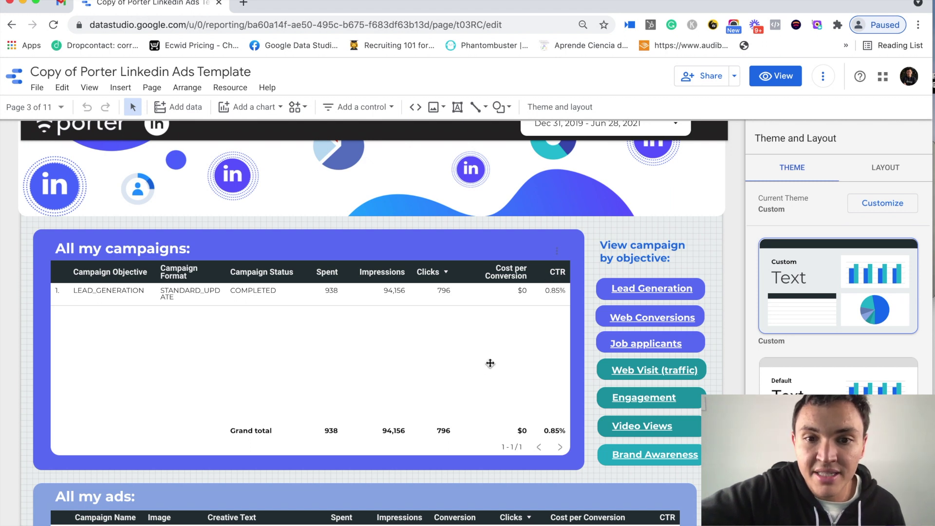
pyautogui.scroll(-2, 490, 363)
pyautogui.scroll(-3, 490, 363)
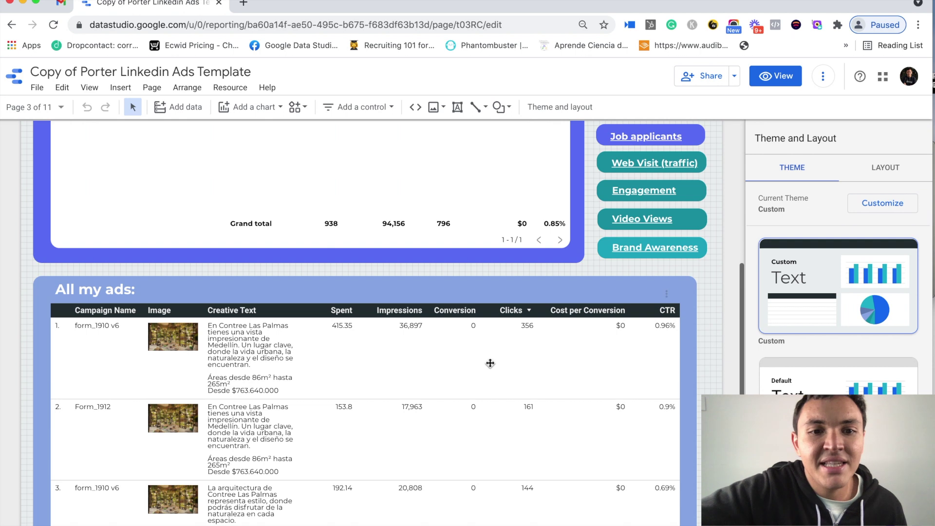
pyautogui.scroll(3, 490, 363)
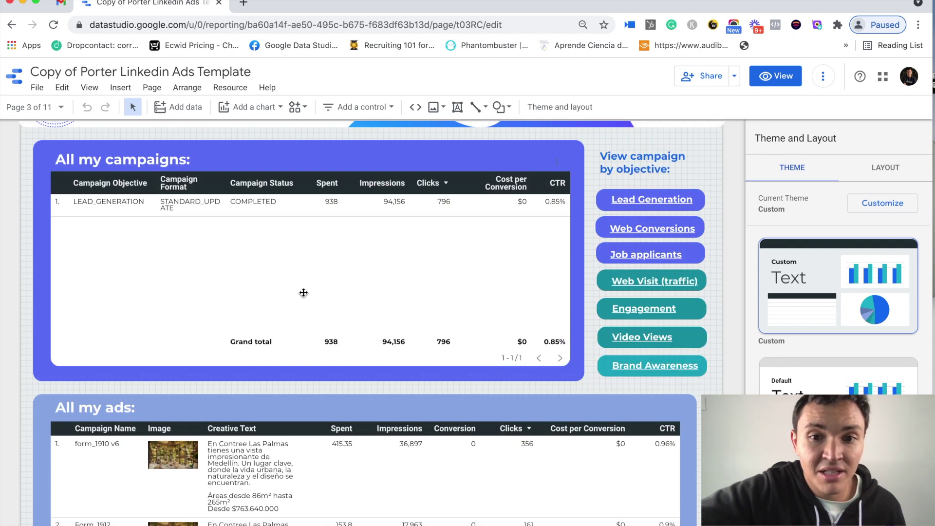
pyautogui.click(139, 215)
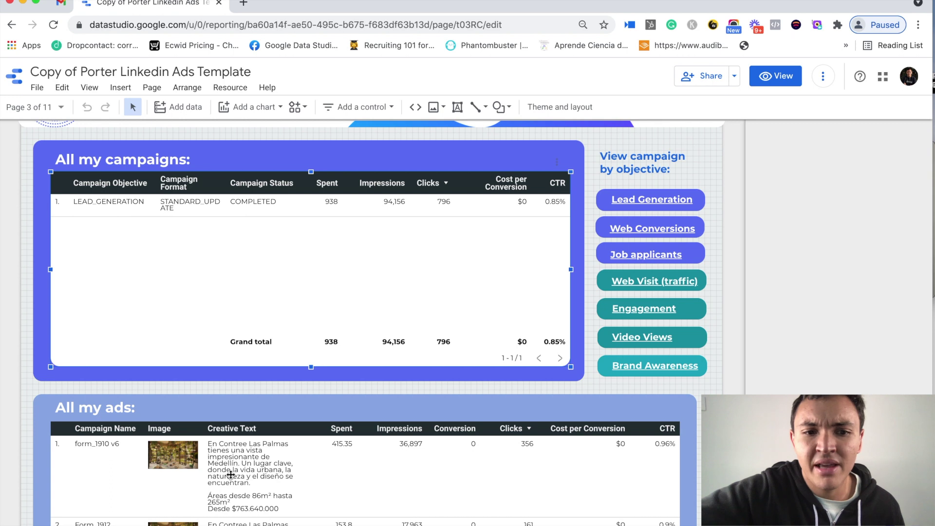
pyautogui.scroll(-4, 230, 474)
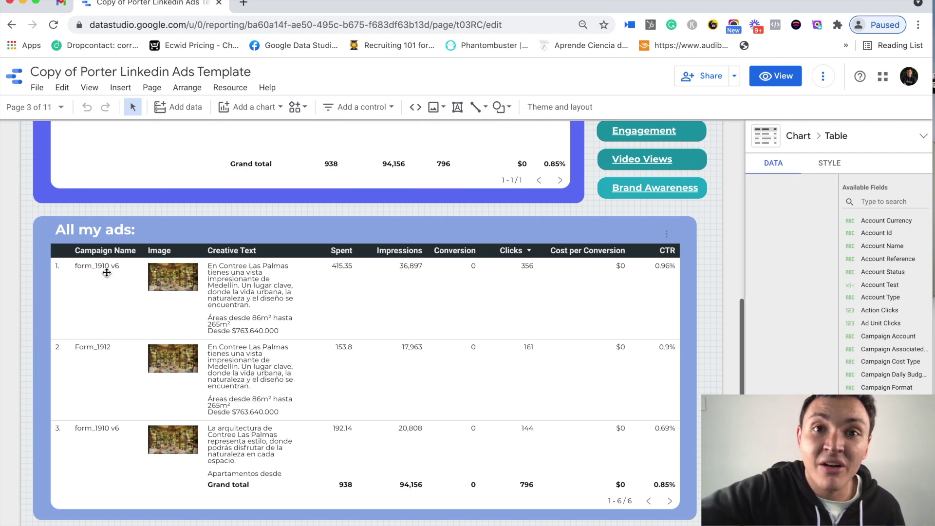
pyautogui.press('Escape')
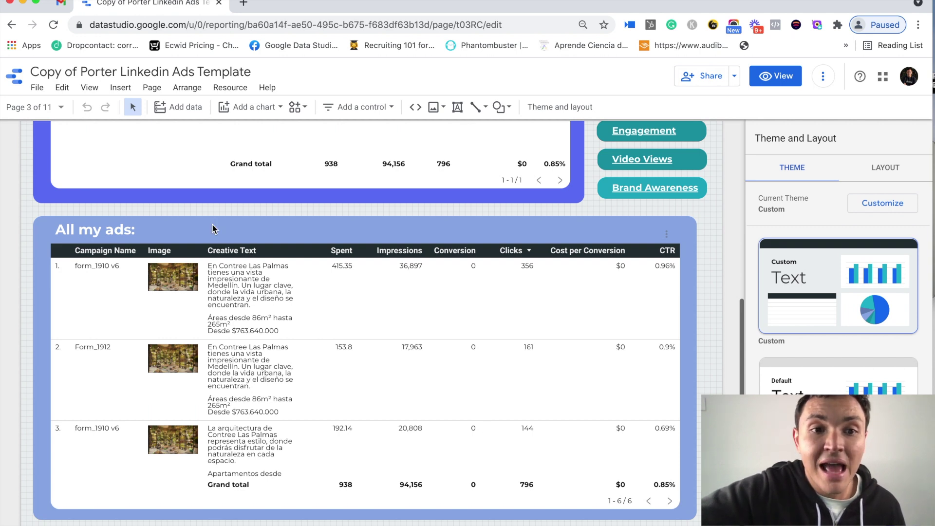
# Add a blank page 12 to the report via the page list, keeping only the Porter header.
pyautogui.click(37, 113)
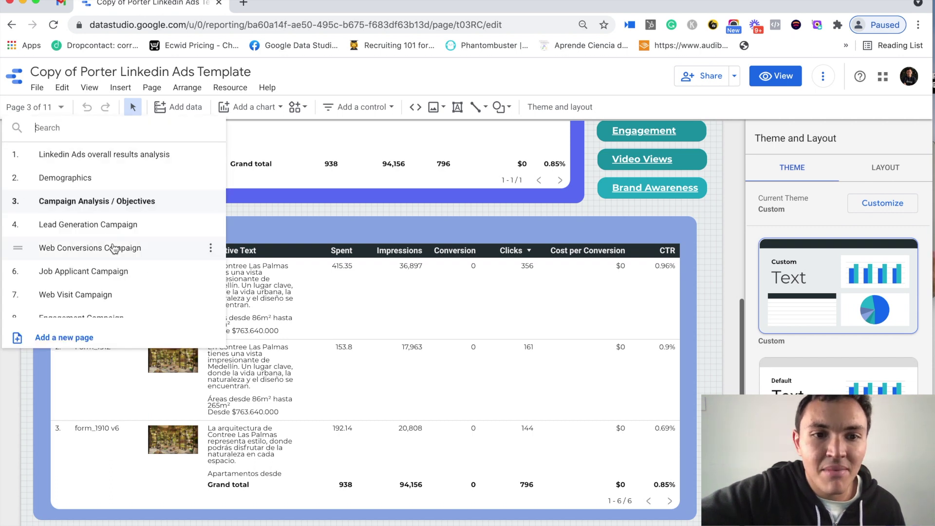
pyautogui.scroll(-1, 113, 249)
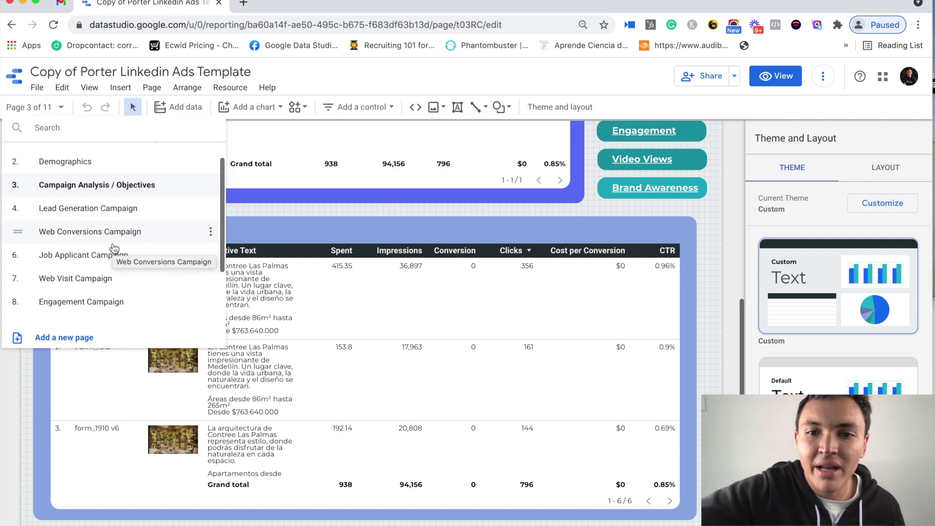
pyautogui.scroll(-4, 114, 249)
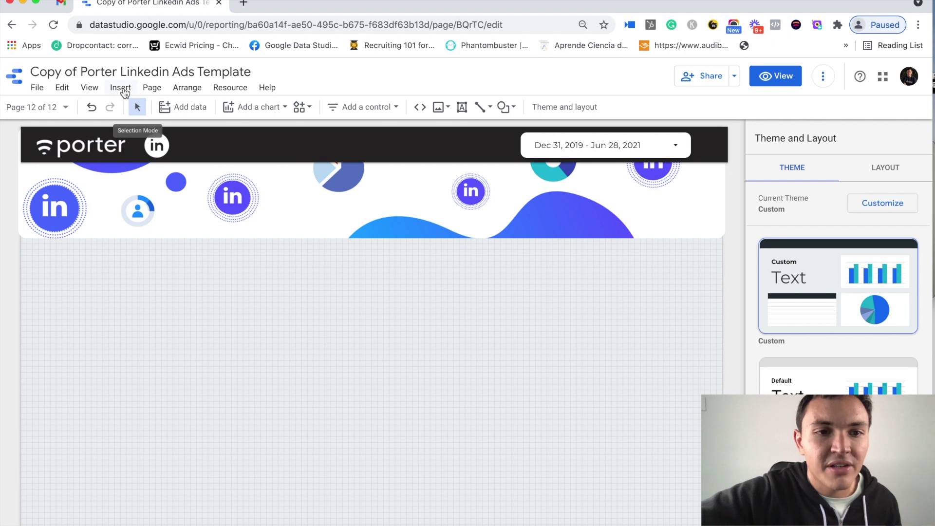
pyautogui.click(123, 88)
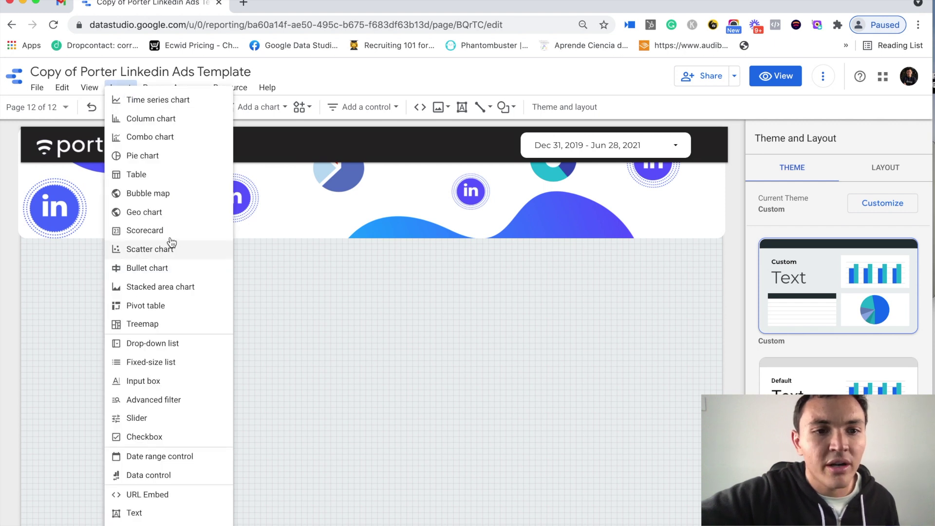
# Insert a scorecard below the header and set its metric to Spent, showing 938.
pyautogui.click(159, 237)
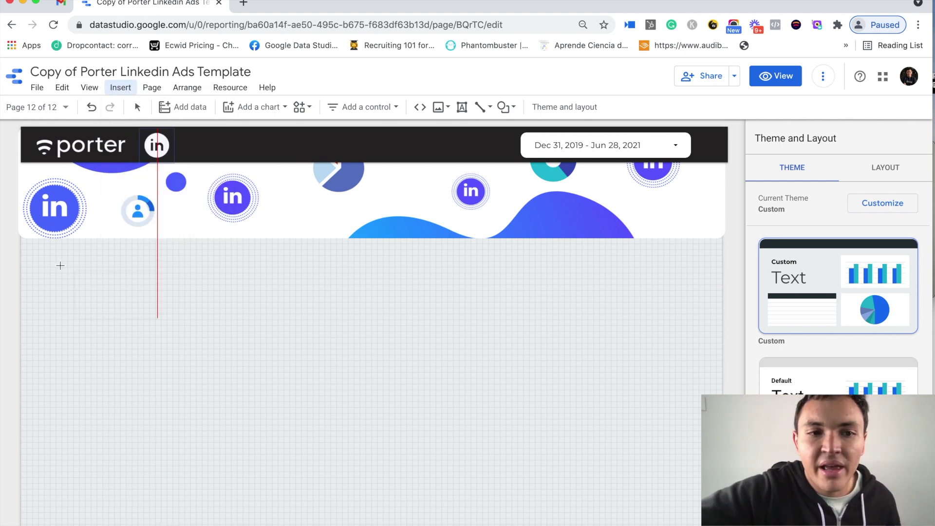
pyautogui.moveTo(60, 262); pyautogui.dragTo(172, 324)
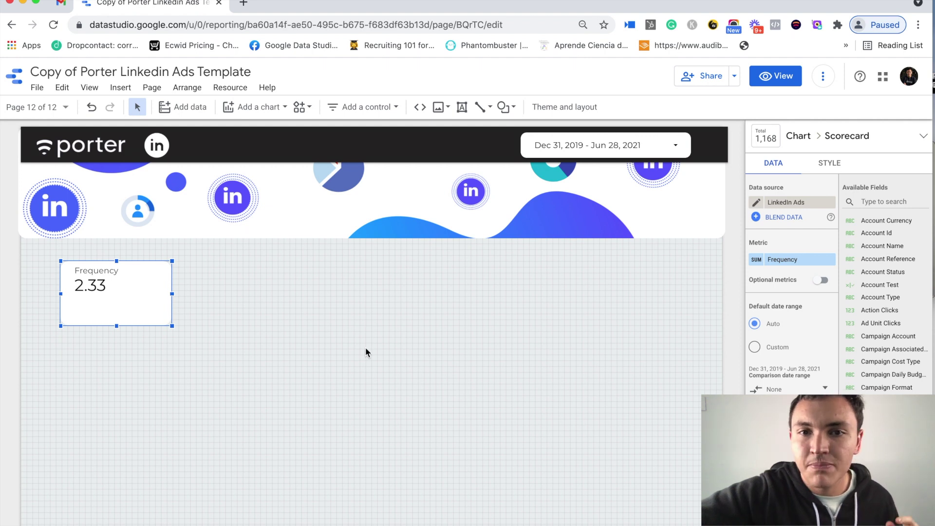
pyautogui.click(782, 260)
pyautogui.write('spent')
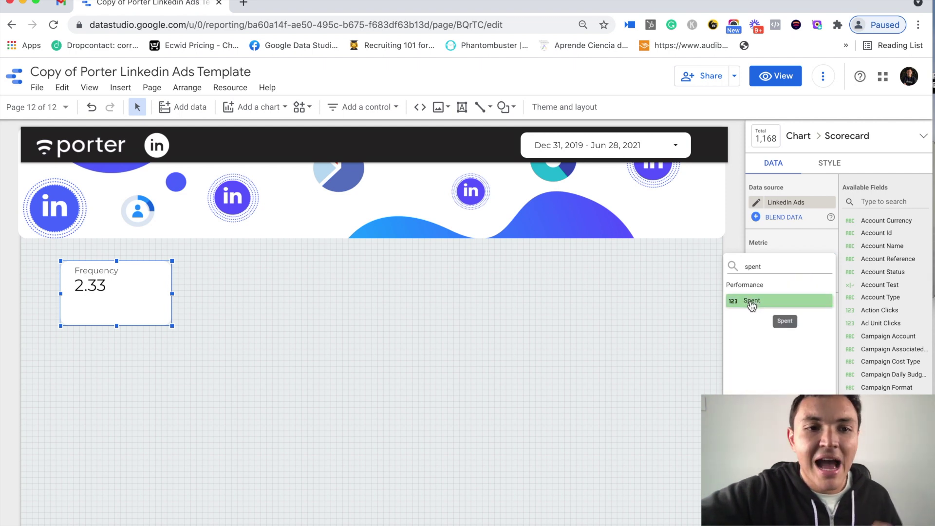
pyautogui.click(752, 302)
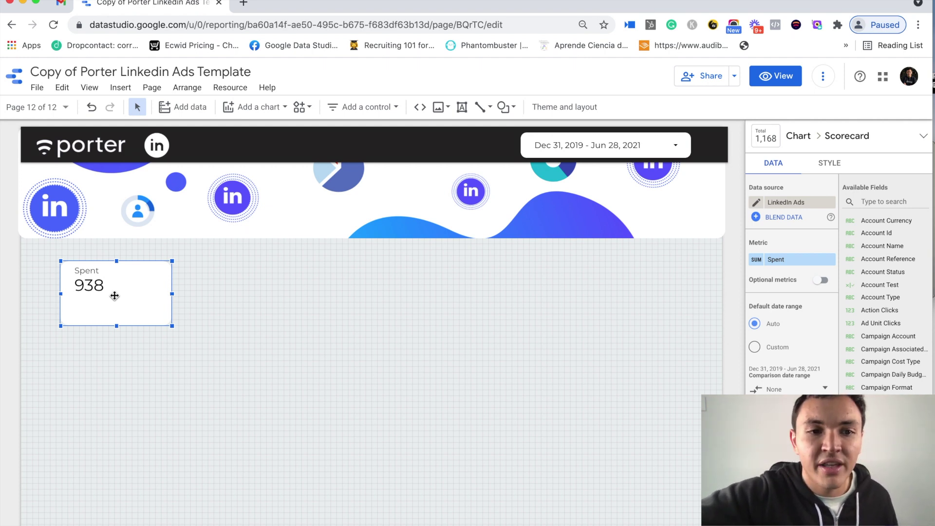
# Duplicate the Spent scorecard with Ctrl+D and move the copy right of the original.
pyautogui.hotkey('ctrl', 'd')
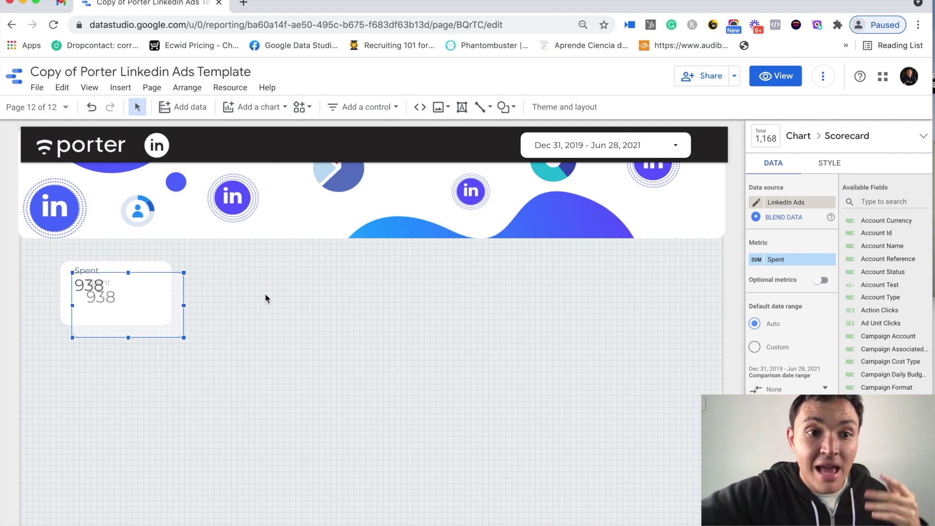
pyautogui.moveTo(117, 309); pyautogui.dragTo(223, 309)
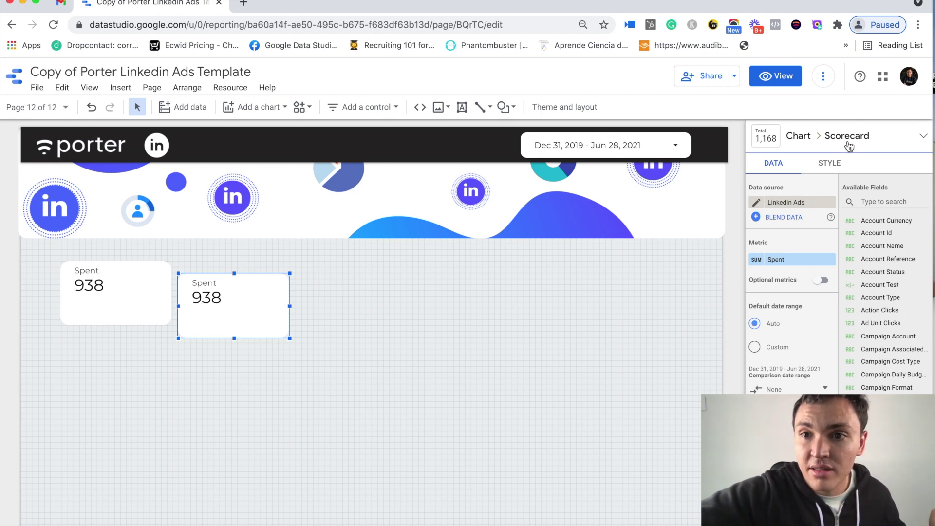
# Convert the copied scorecard into a time series chart and move it up and right.
pyautogui.click(918, 139)
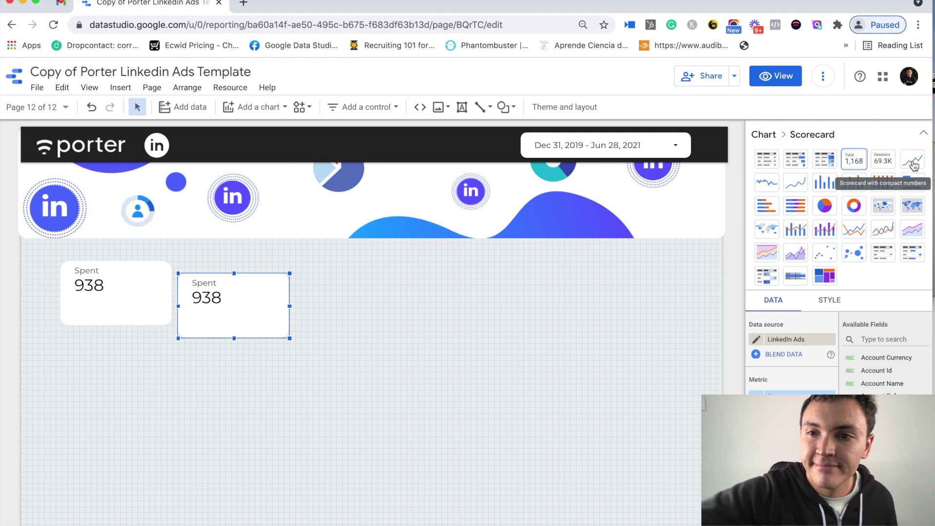
pyautogui.click(914, 165)
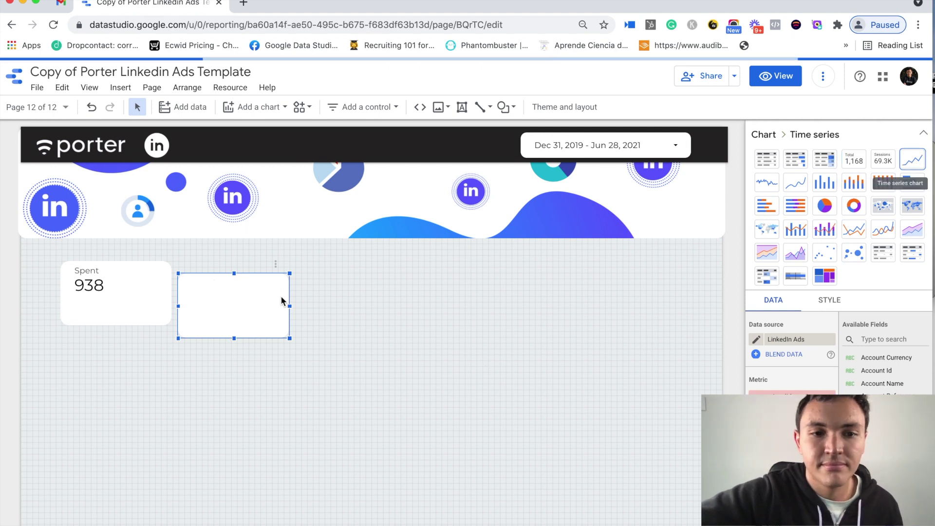
pyautogui.moveTo(250, 294); pyautogui.dragTo(362, 274)
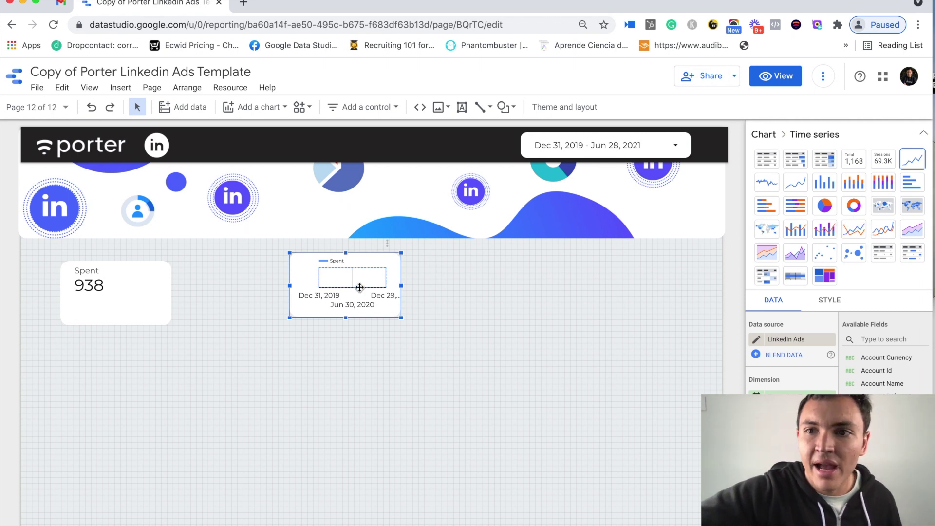
pyautogui.click(924, 137)
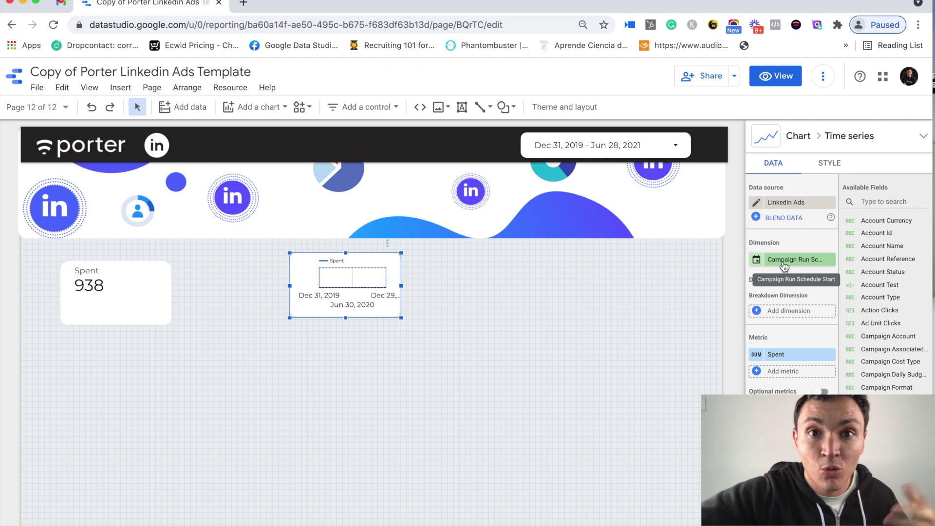
# Replace the Campaign Run Schedule Start dimension with Date and enlarge the time series chart.
pyautogui.click(784, 264)
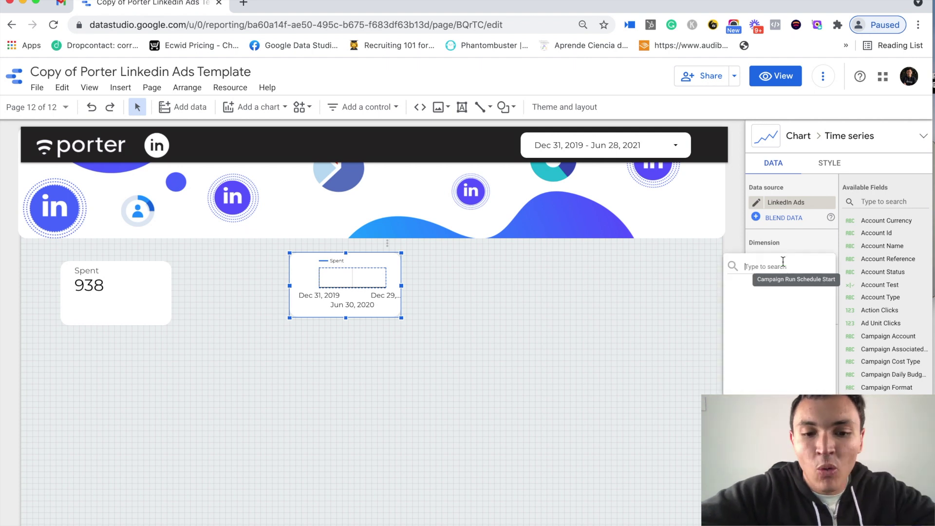
pyautogui.write('dat')
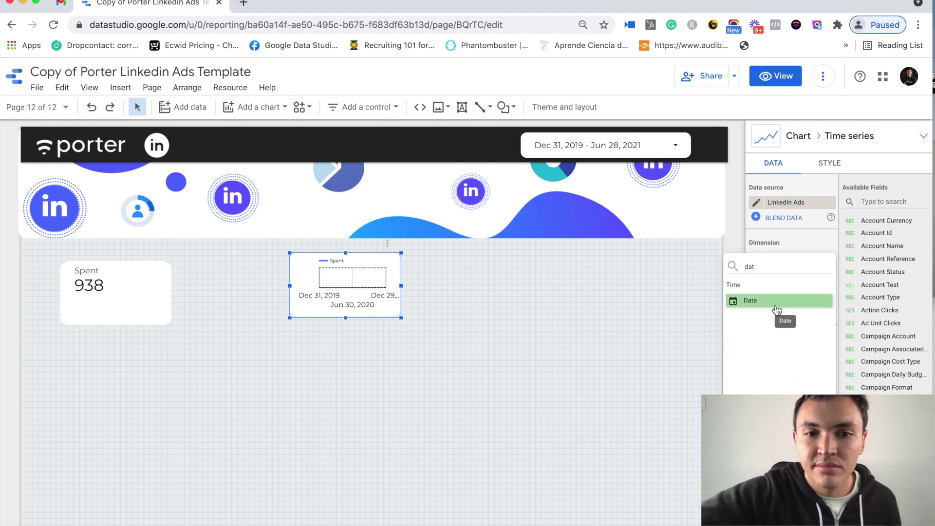
pyautogui.click(776, 307)
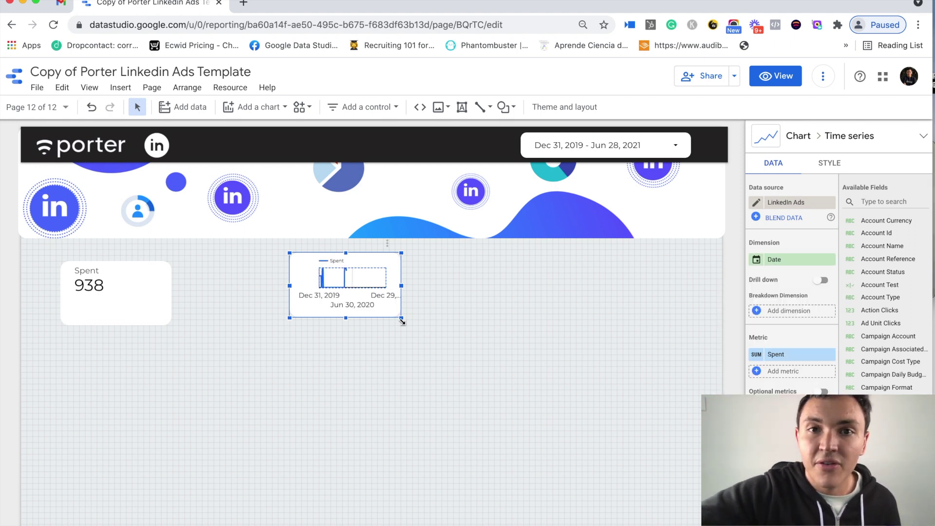
pyautogui.moveTo(403, 321); pyautogui.dragTo(612, 442)
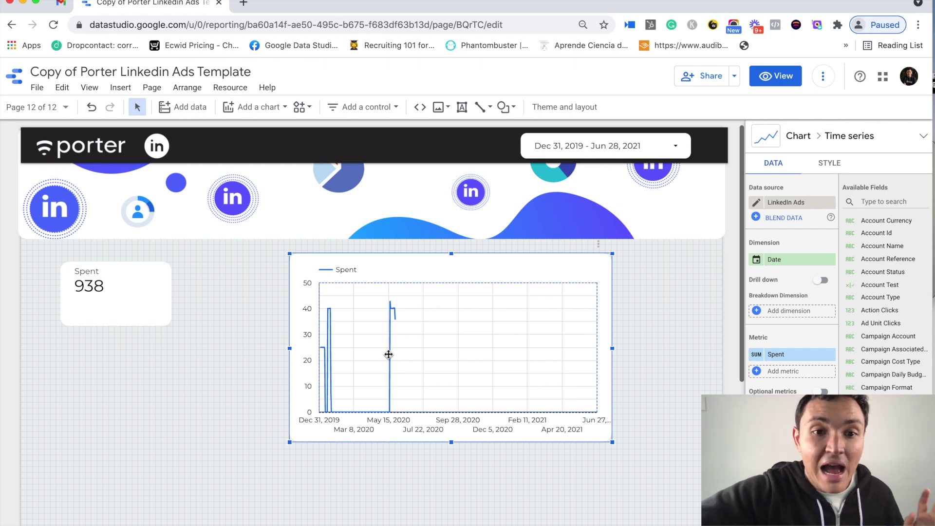
# Scroll down to view the enlarged Spent-by-Date time series chart.
pyautogui.scroll(-1, 206, 368)
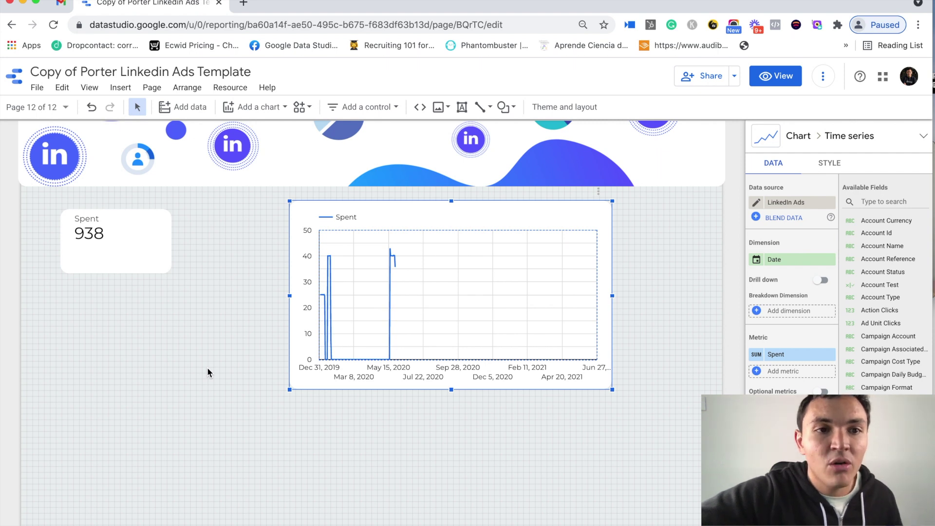
# Insert a table below the time series chart showing Spent by Date, 28 rows.
pyautogui.scroll(1, 169, 346)
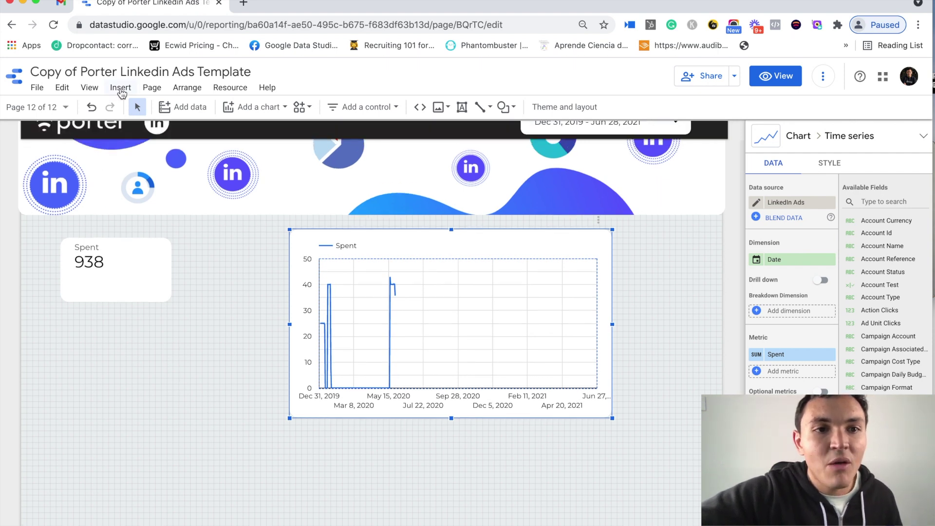
pyautogui.click(121, 90)
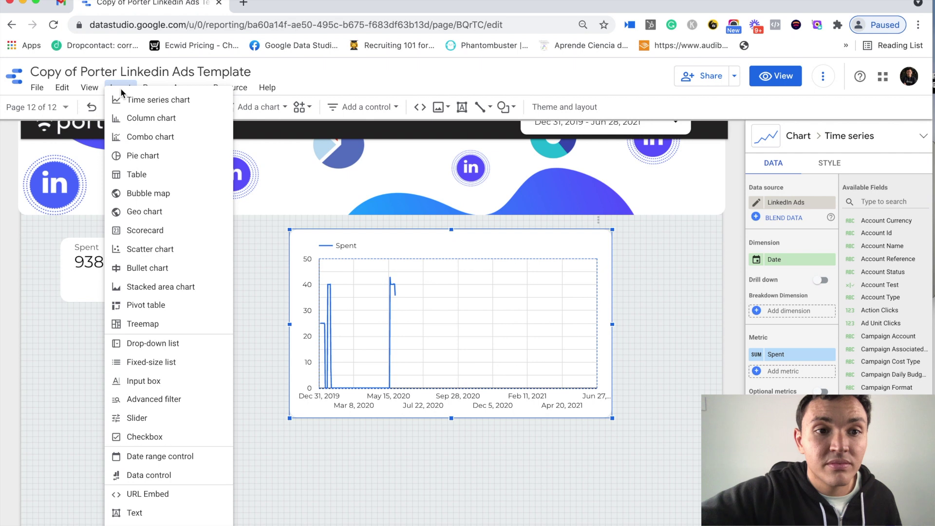
pyautogui.click(150, 174)
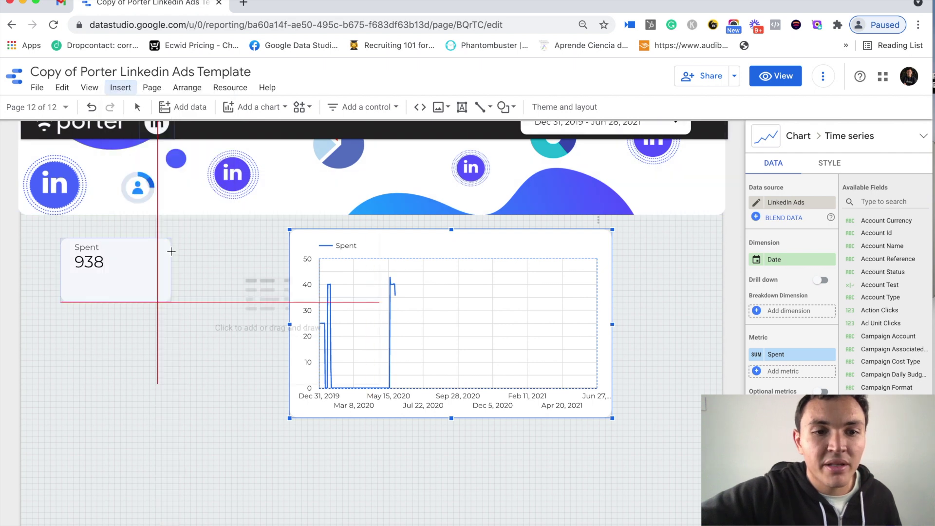
pyautogui.scroll(-3, 171, 252)
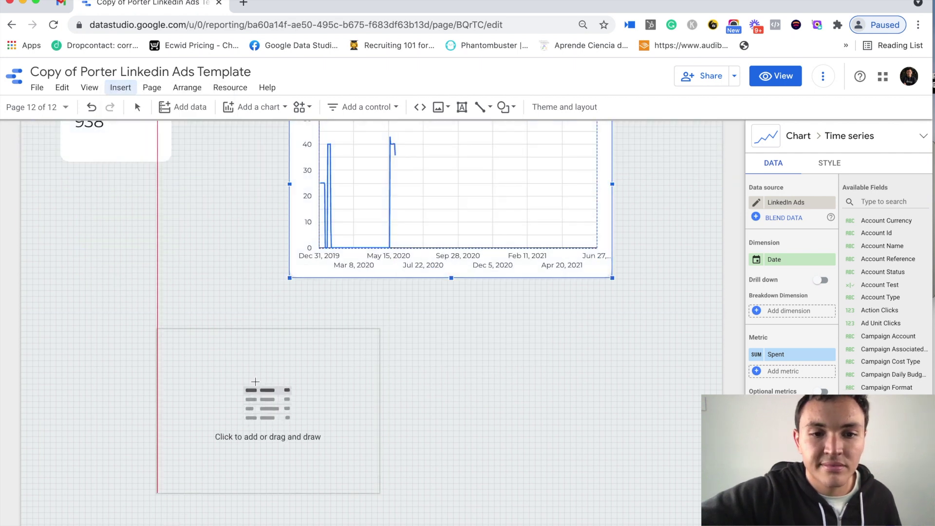
pyautogui.moveTo(158, 330); pyautogui.dragTo(463, 480)
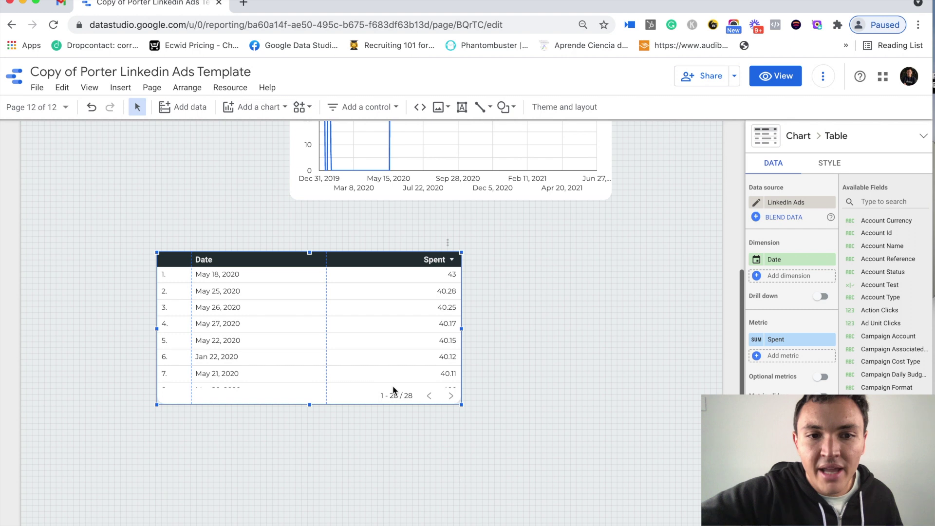
pyautogui.click(780, 259)
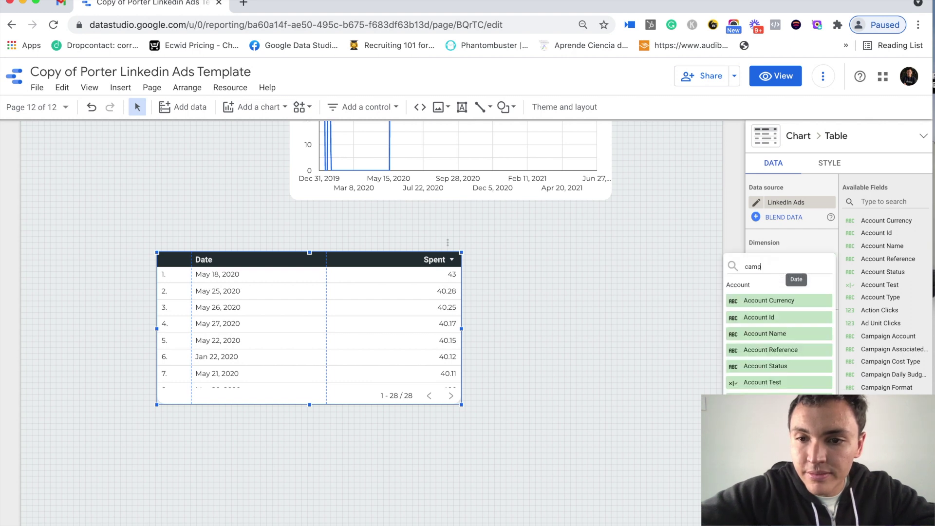
# Swap the table's Date dimension for Campaign Name: form_1910 v6 at 688, Form_1912 at 250.
pyautogui.write('aign ')
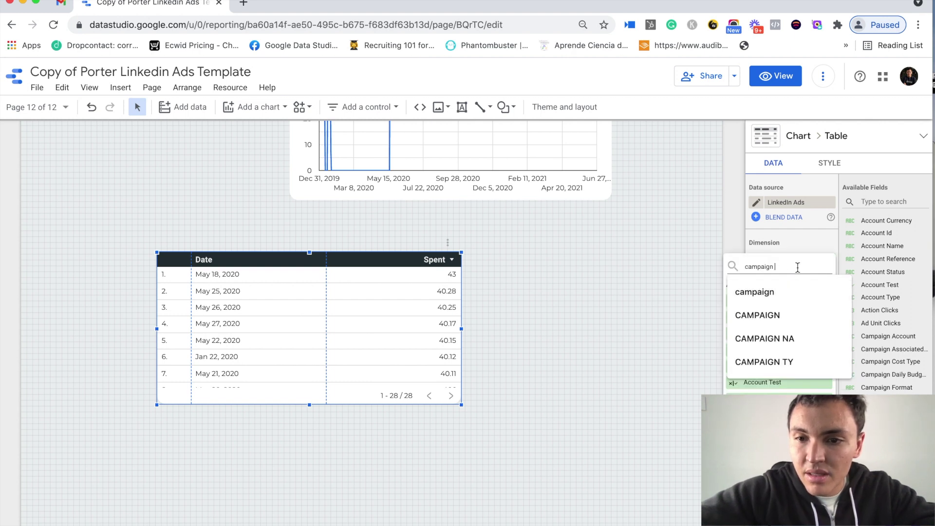
pyautogui.write('ma')
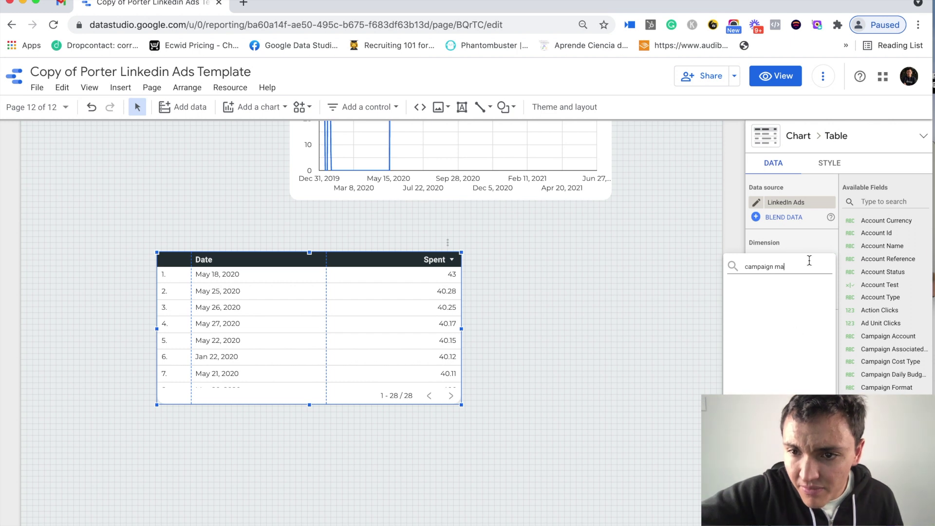
pyautogui.press('BackSpace')
pyautogui.press('BackSpace')
pyautogui.press('BackSpace')
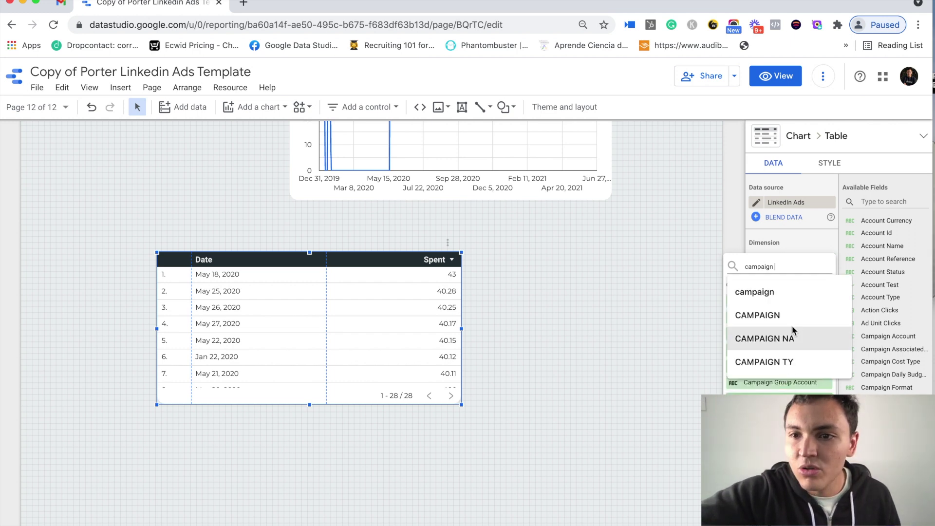
pyautogui.press('Escape')
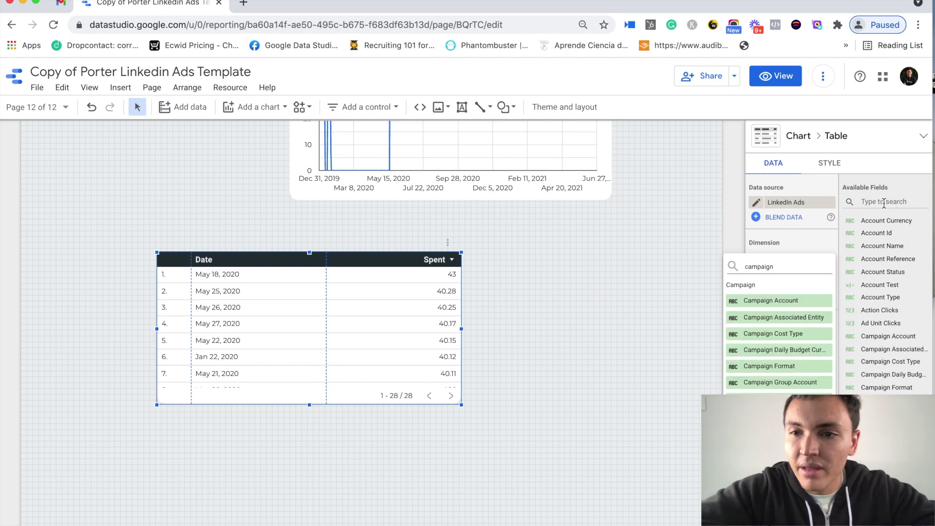
pyautogui.click(884, 202)
pyautogui.write('cam')
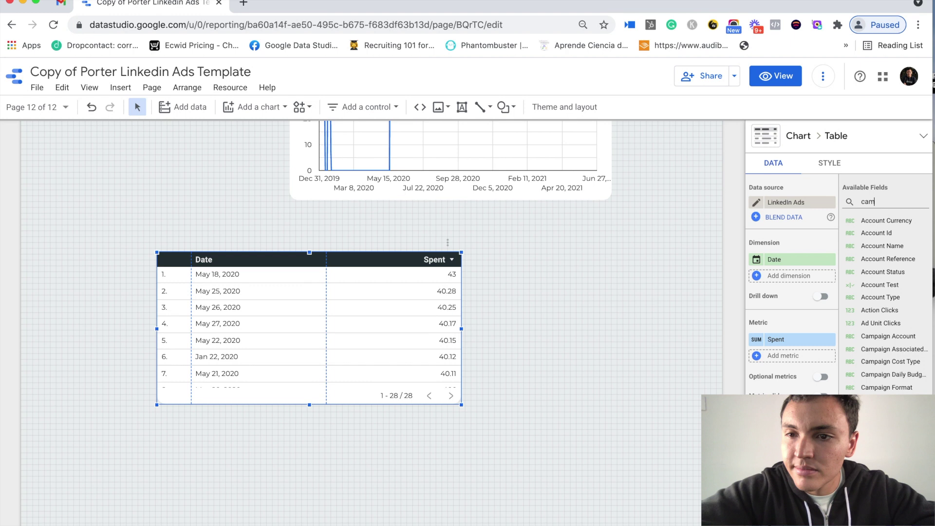
pyautogui.write('pai')
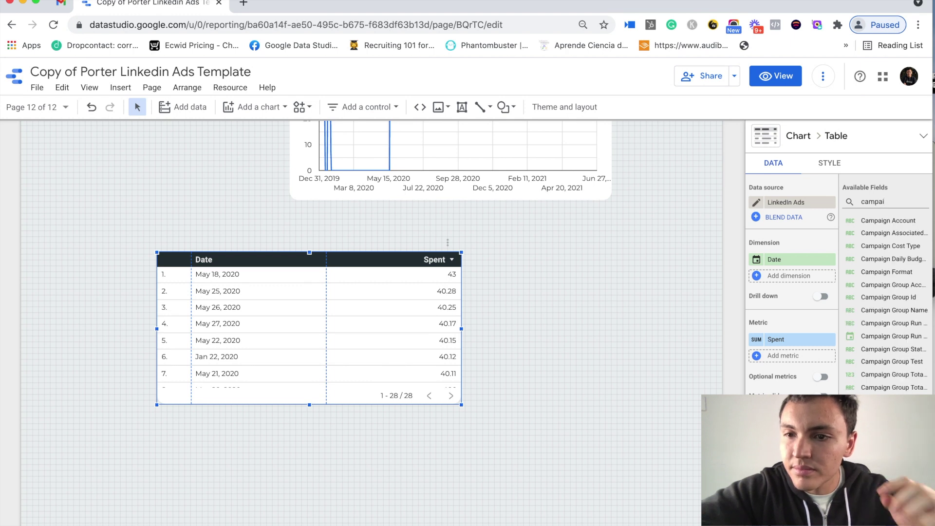
pyautogui.write('gn')
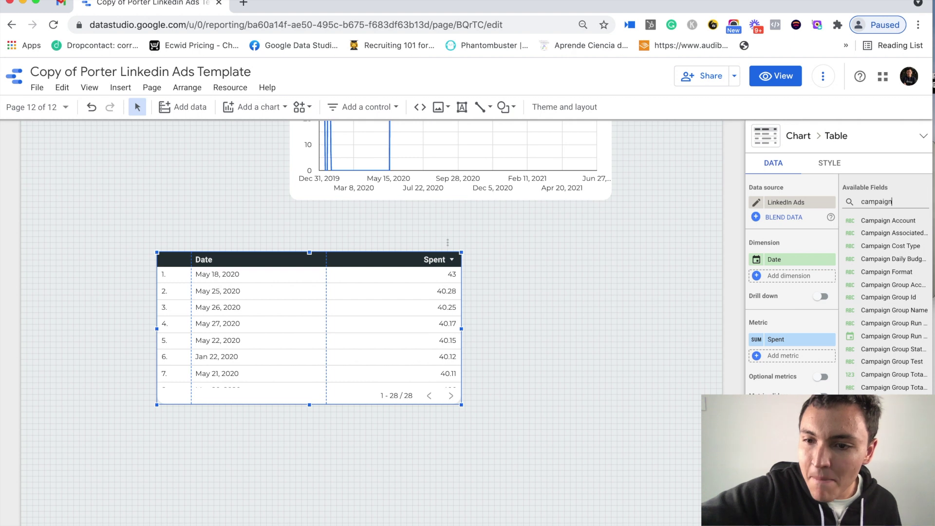
pyautogui.scroll(-3, 904, 364)
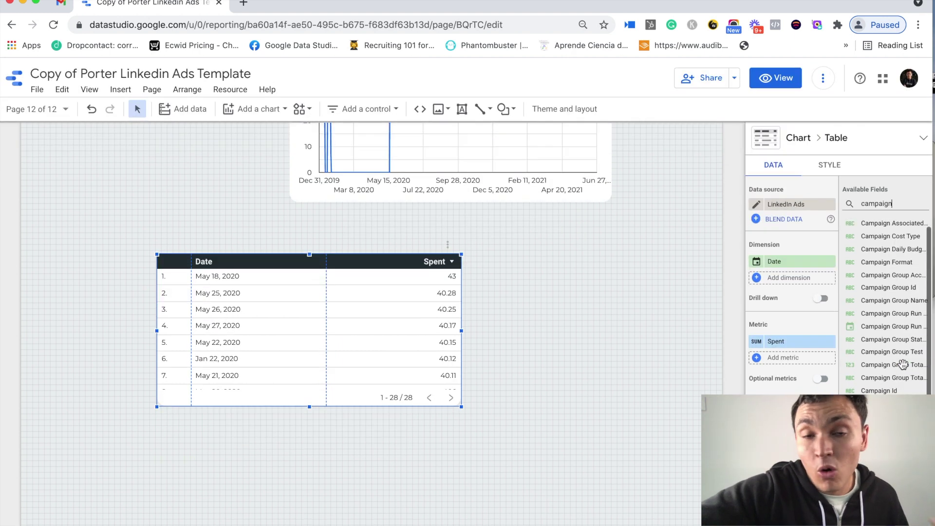
pyautogui.scroll(3, 903, 365)
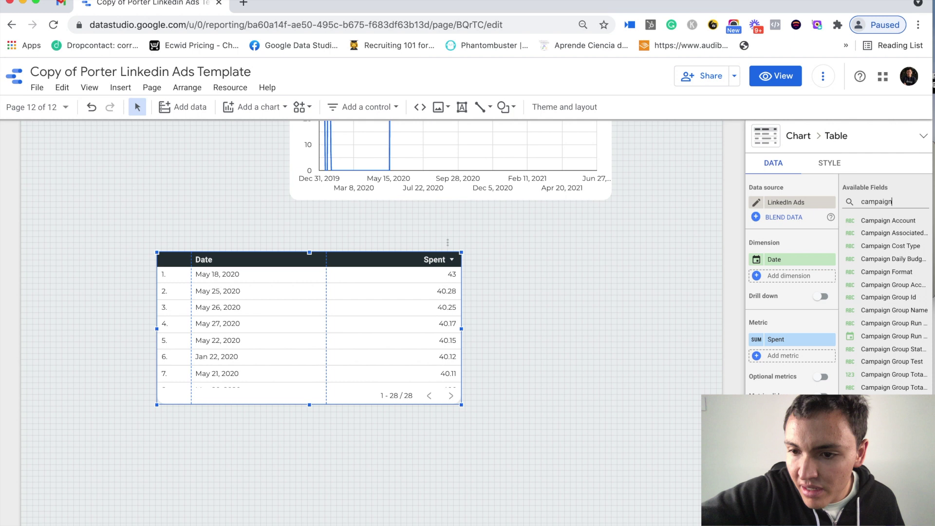
pyautogui.scroll(-1, 887, 302)
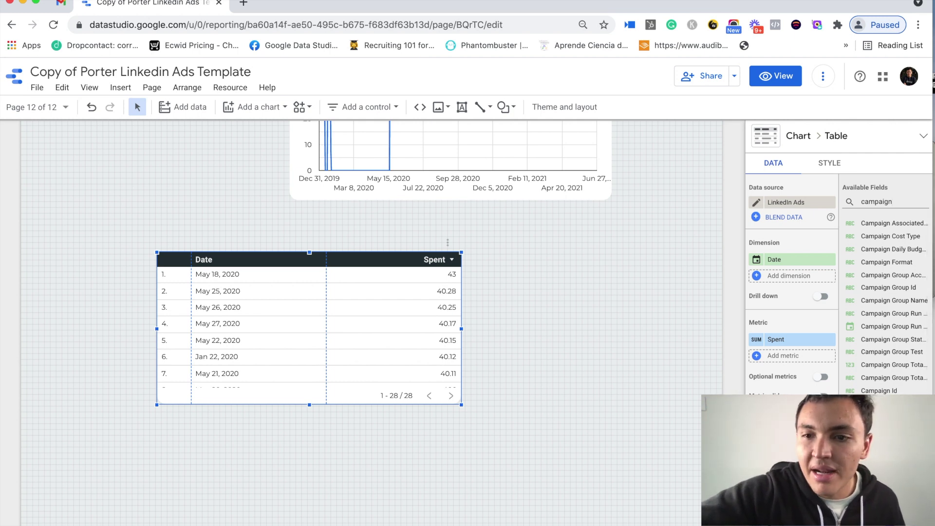
pyautogui.moveTo(877, 404); pyautogui.dragTo(790, 261)
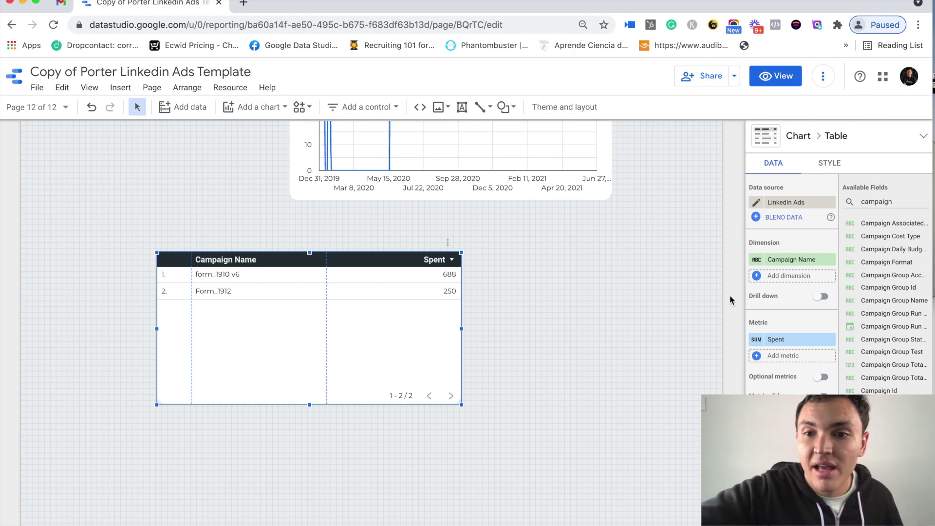
pyautogui.click(757, 276)
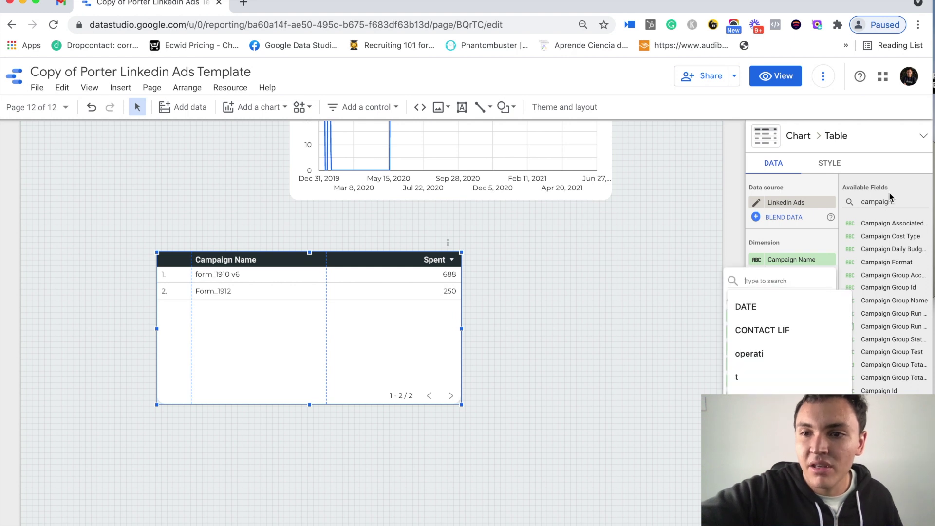
# Add Creative Thumbnail Image as a table dimension and widen its column to enlarge the images.
pyautogui.moveTo(899, 200); pyautogui.dragTo(850, 202)
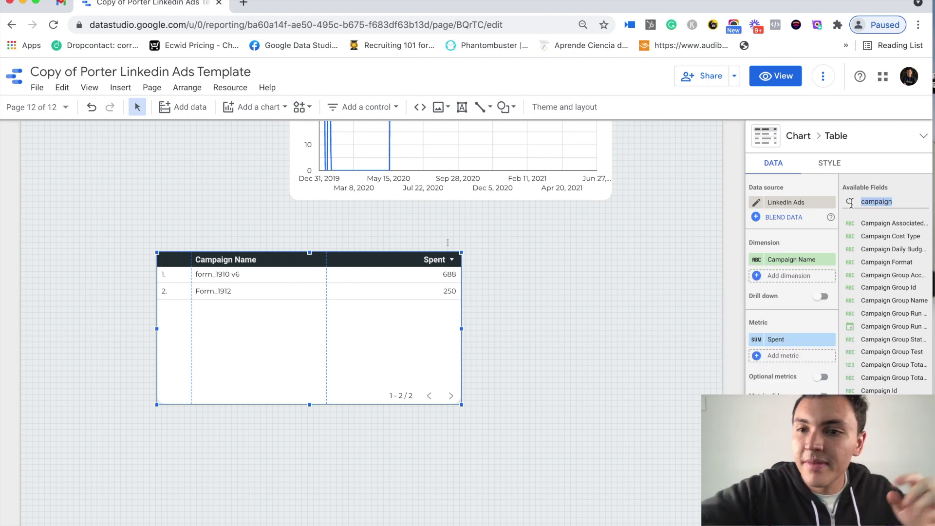
pyautogui.write('im')
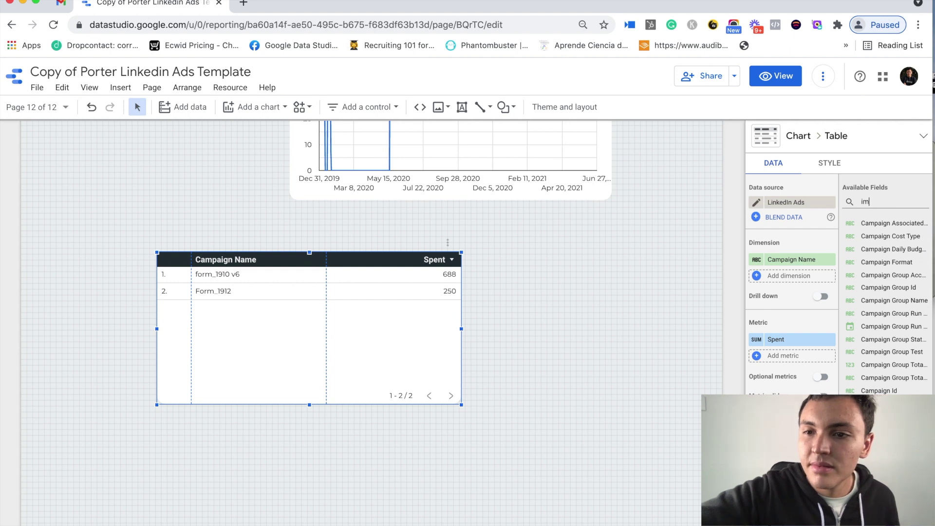
pyautogui.write('age')
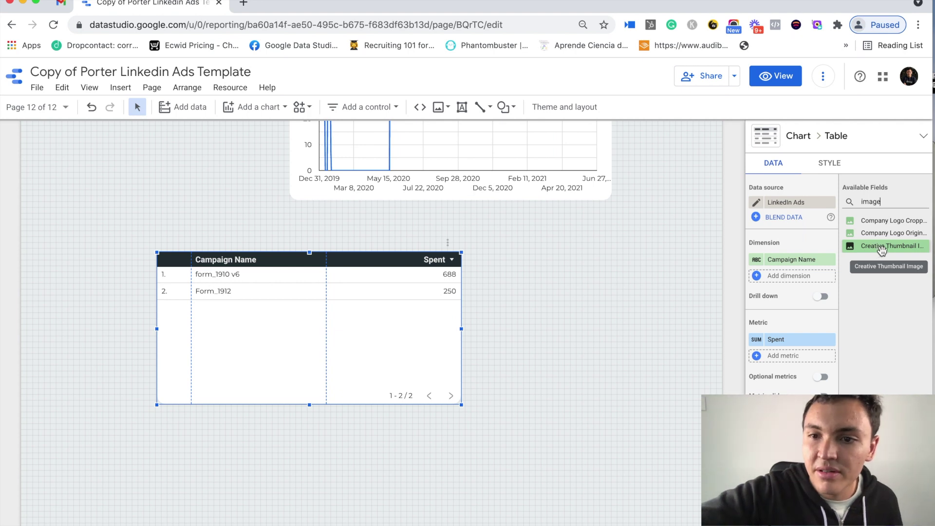
pyautogui.moveTo(882, 250); pyautogui.dragTo(791, 279)
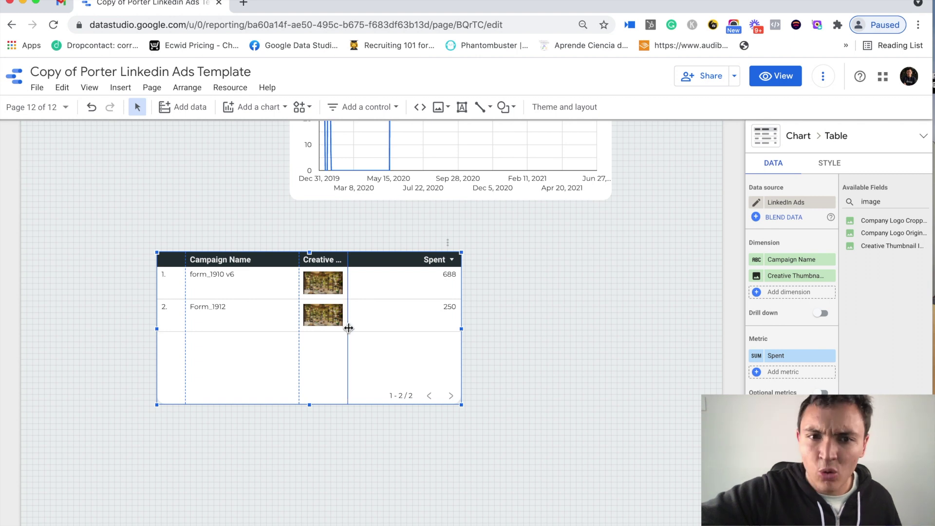
pyautogui.moveTo(348, 331); pyautogui.dragTo(387, 337)
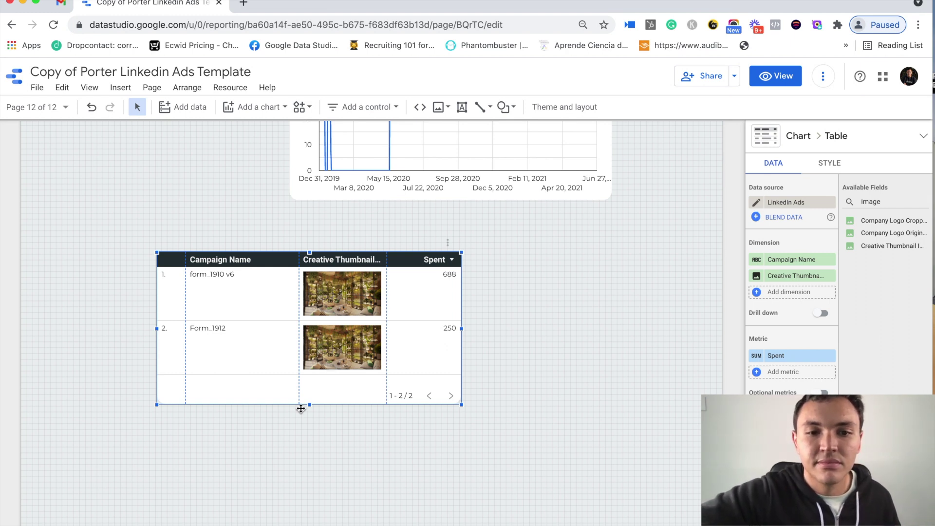
# Duplicate the campaign table lower down, keeping only Company Logo Cropped Image with Spent 938.
pyautogui.hotkey('ctrl', 'd')
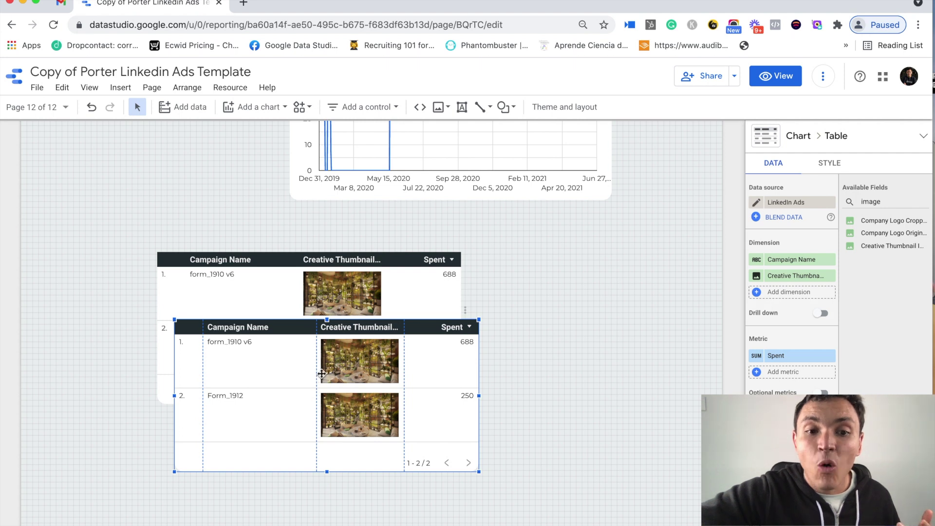
pyautogui.moveTo(328, 375); pyautogui.dragTo(422, 370)
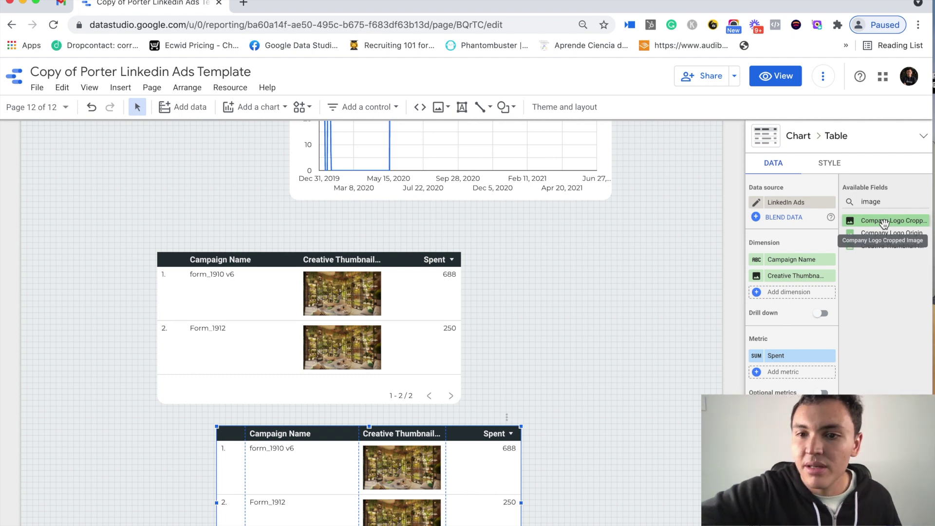
pyautogui.moveTo(884, 222); pyautogui.dragTo(830, 276)
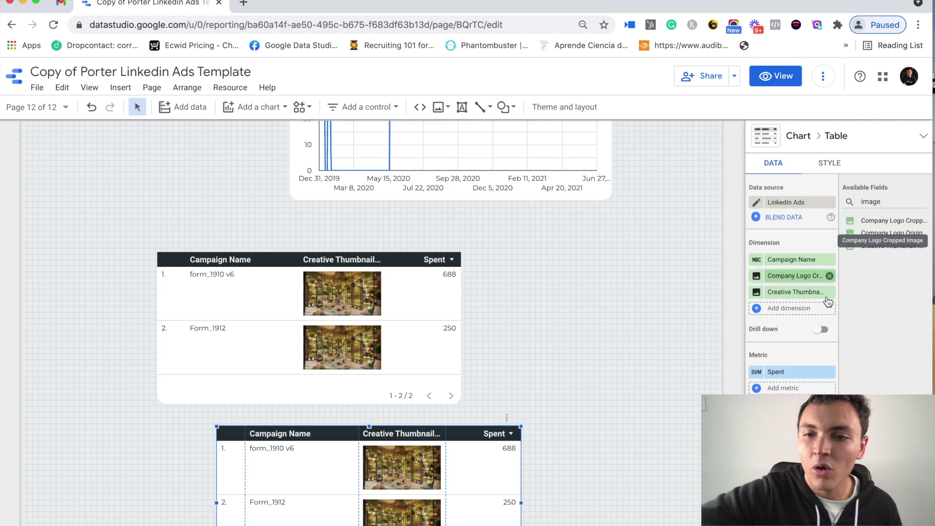
pyautogui.click(830, 291)
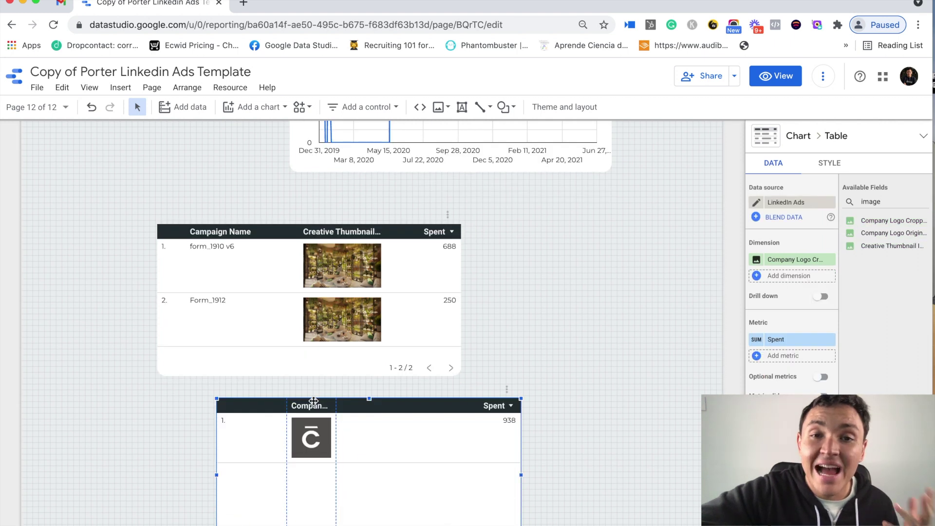